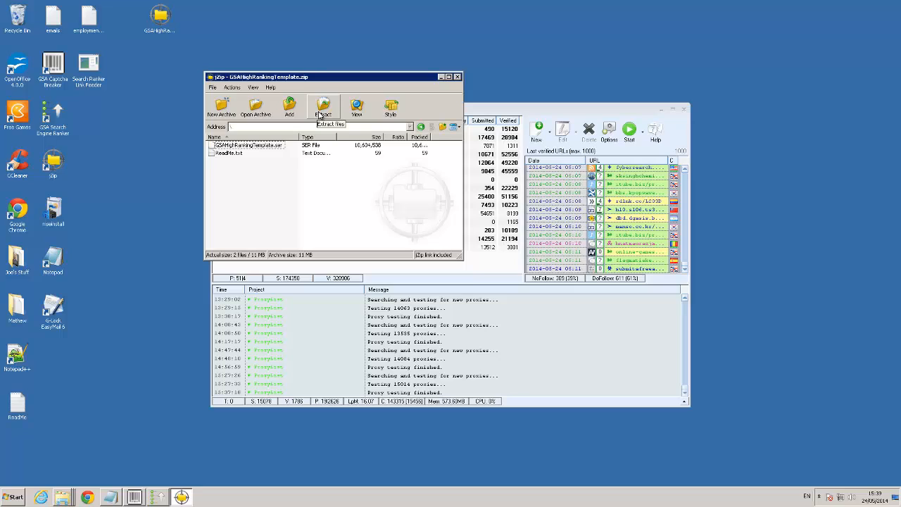
Extract all files from GSAHighRankingTemplate.zip into the temp folder, overwriting every existing file, and close the archive
click(320, 114)
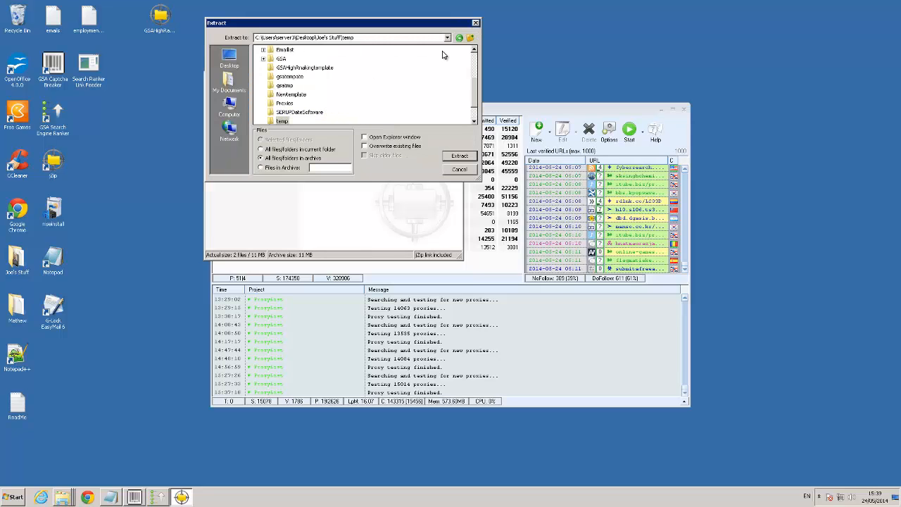
click(471, 39)
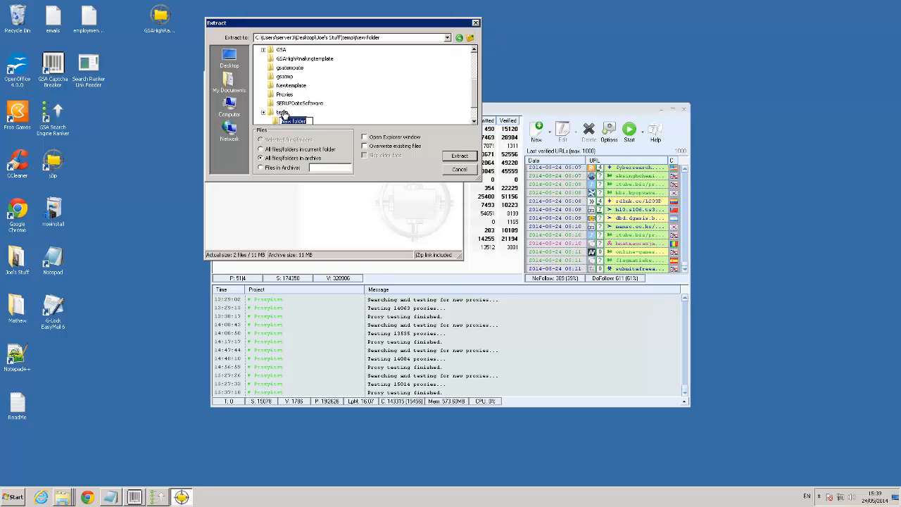
click(284, 113)
click(282, 113)
click(447, 157)
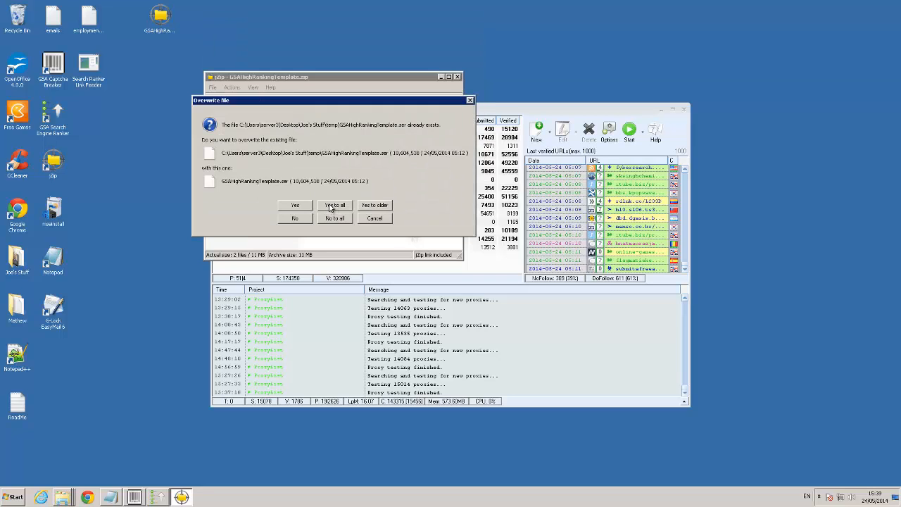
click(334, 204)
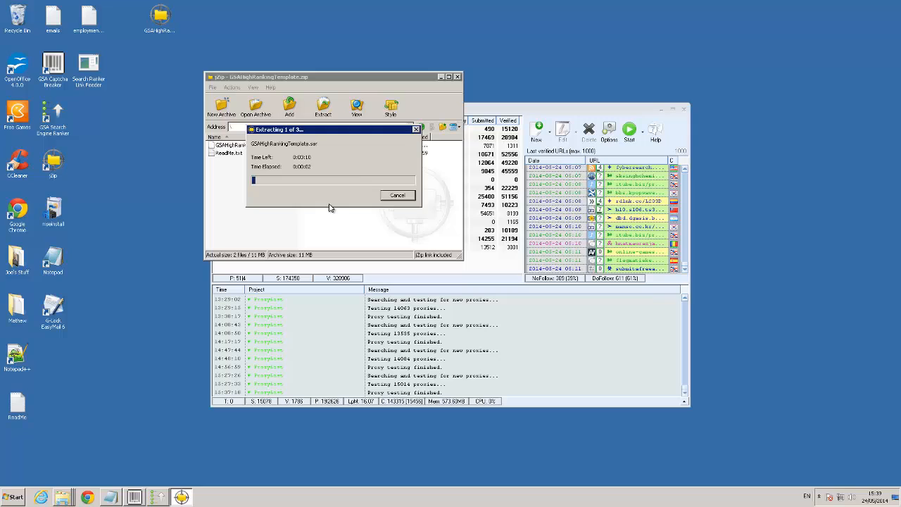
click(458, 78)
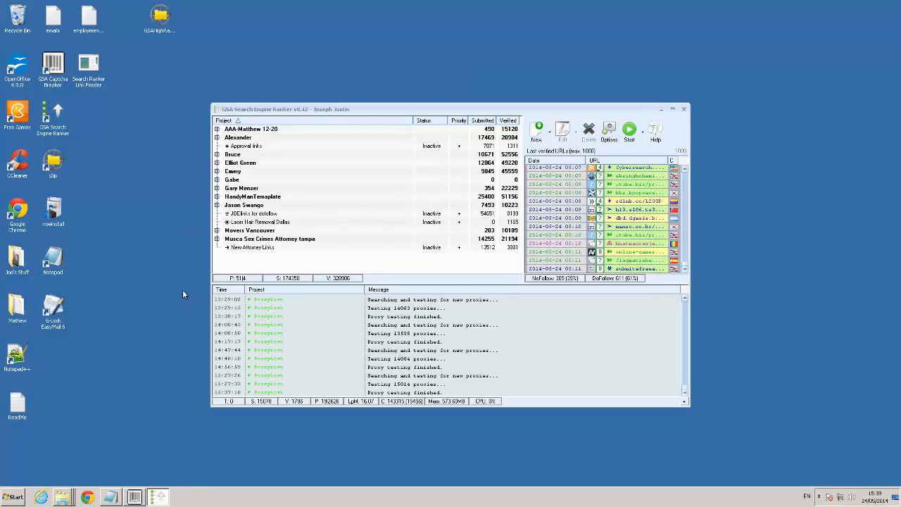
Check the extracted files in the temp folder, then minimize the folder window
right_click(60, 500)
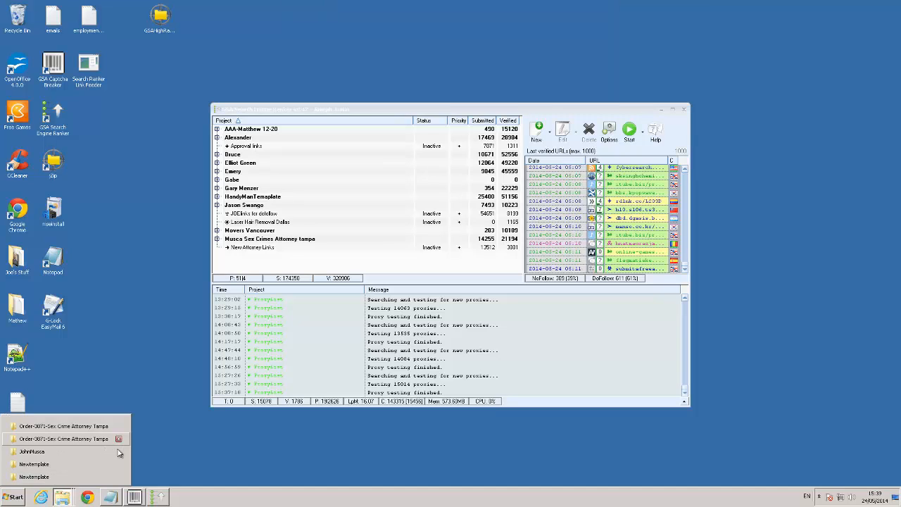
click(38, 477)
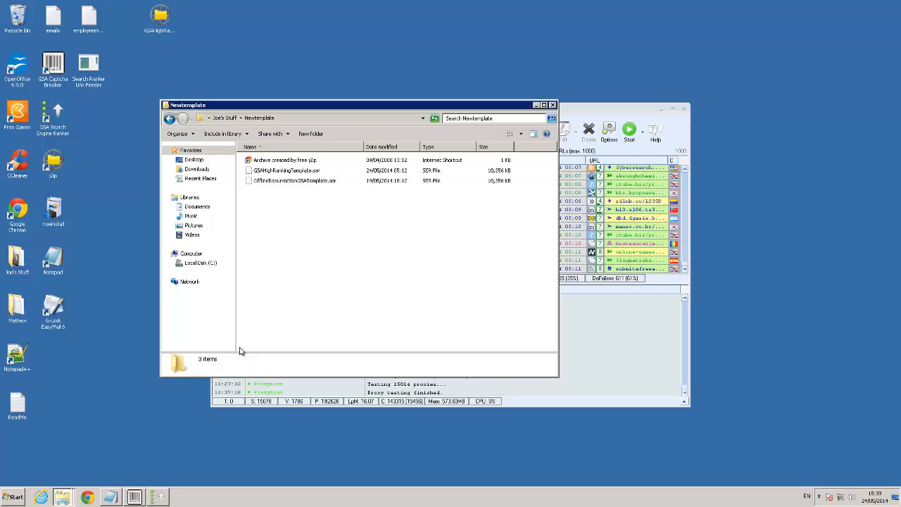
click(226, 118)
double_click(260, 255)
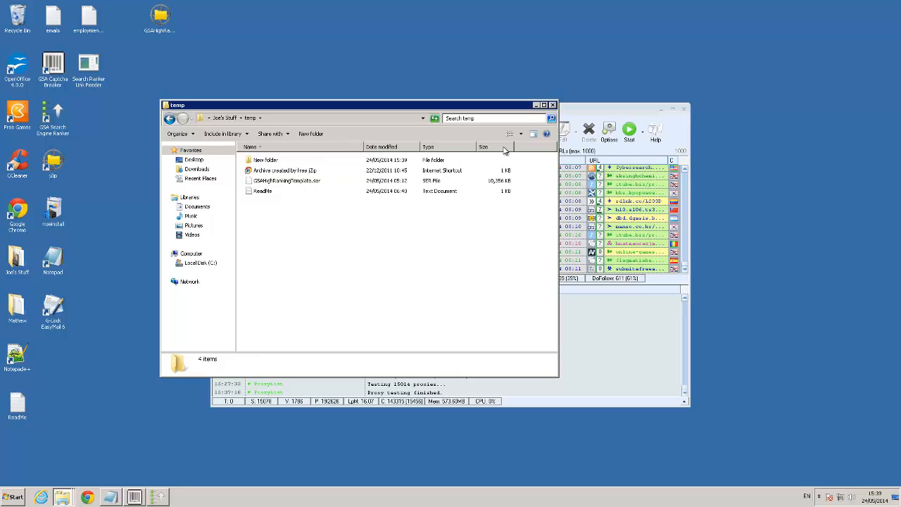
click(535, 104)
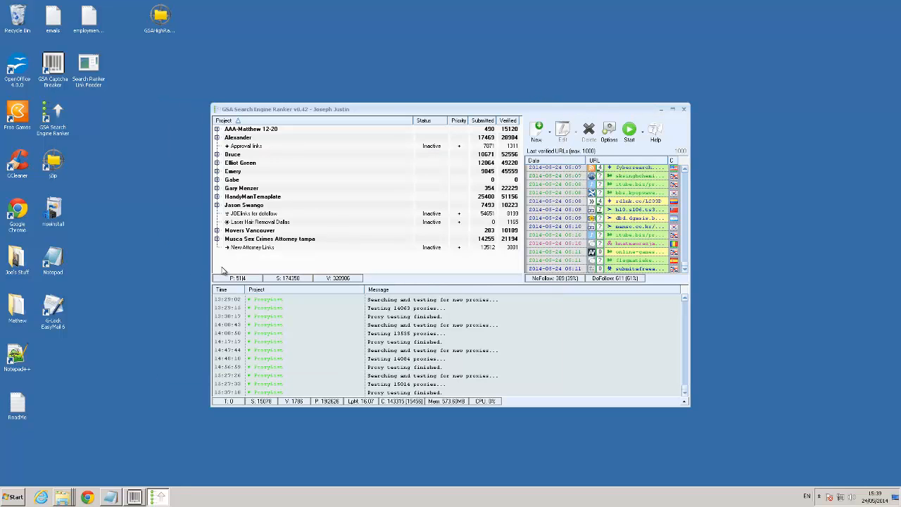
Restore the project backup GSAHighRankingTemplate.ser from the temp folder into the project list
right_click(243, 259)
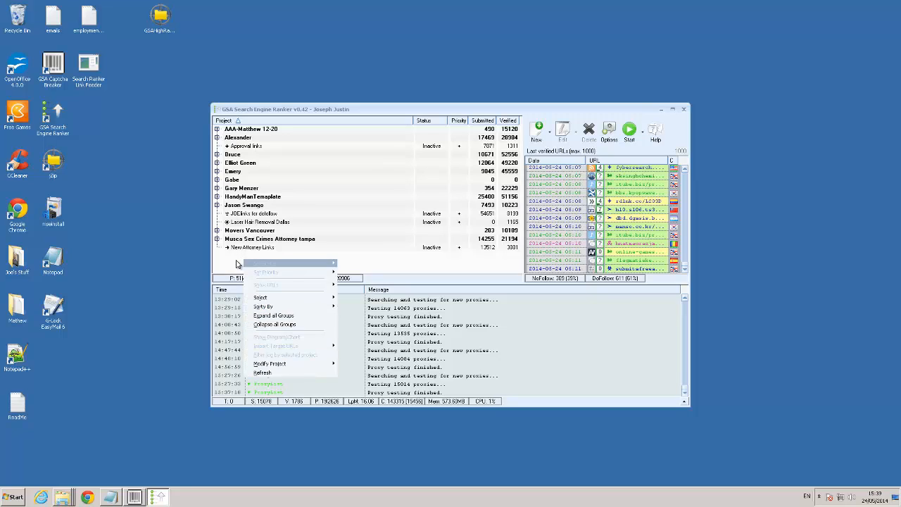
click(237, 260)
right_click(354, 200)
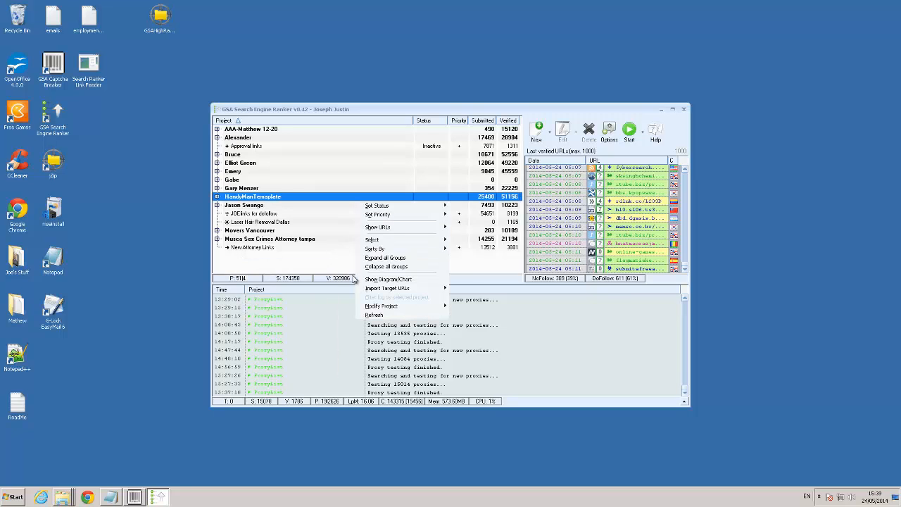
mouse_move(374, 309)
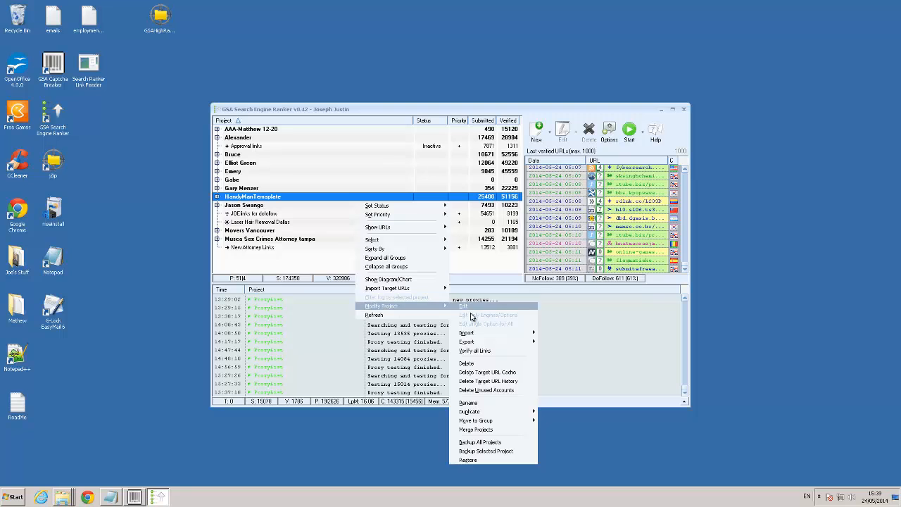
click(469, 460)
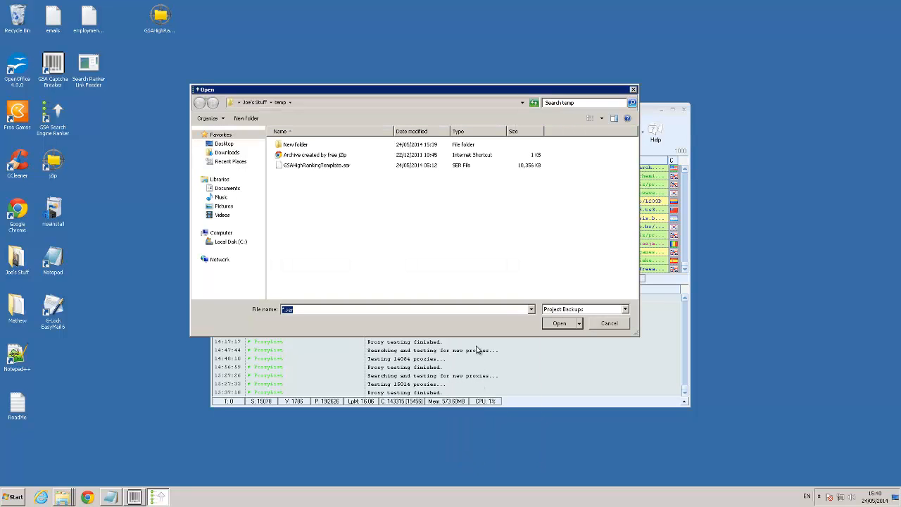
double_click(306, 166)
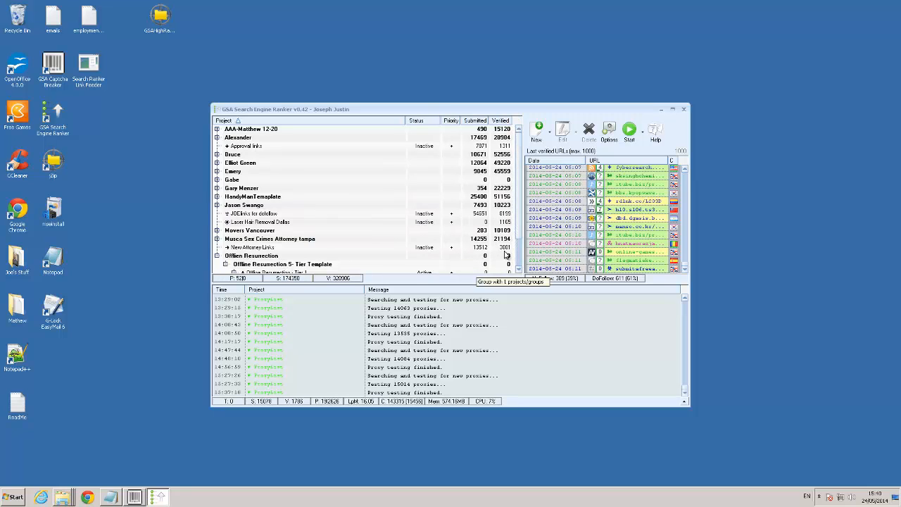
scroll(518, 234, down, 2)
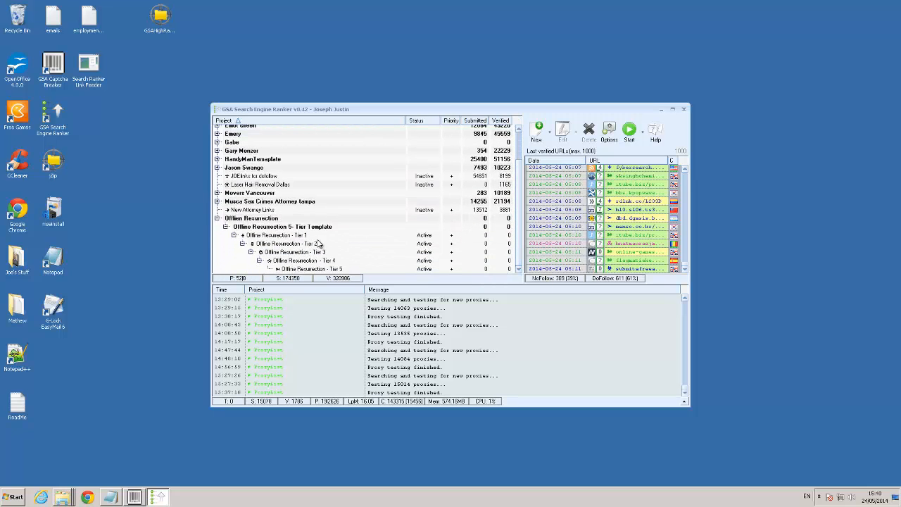
Open the project data of Offline Resurrection - Tier 1 and start an import of its data fields
click(279, 236)
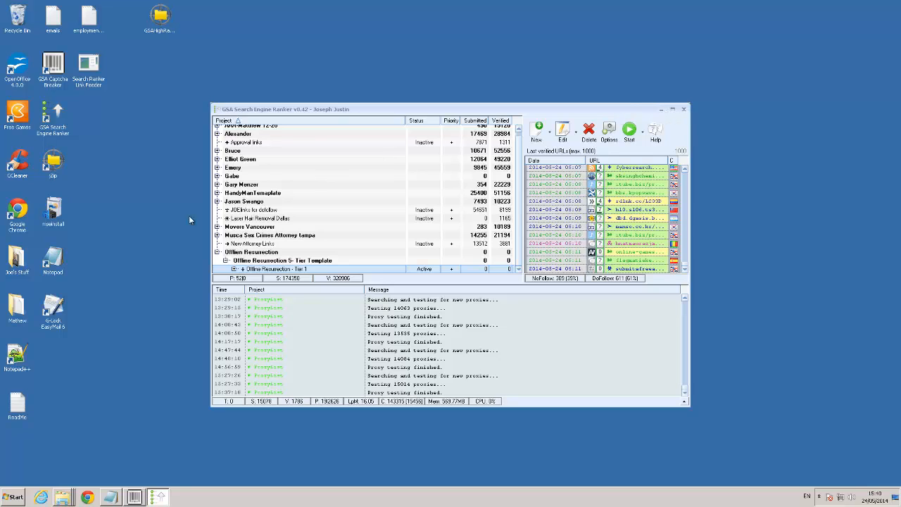
double_click(48, 261)
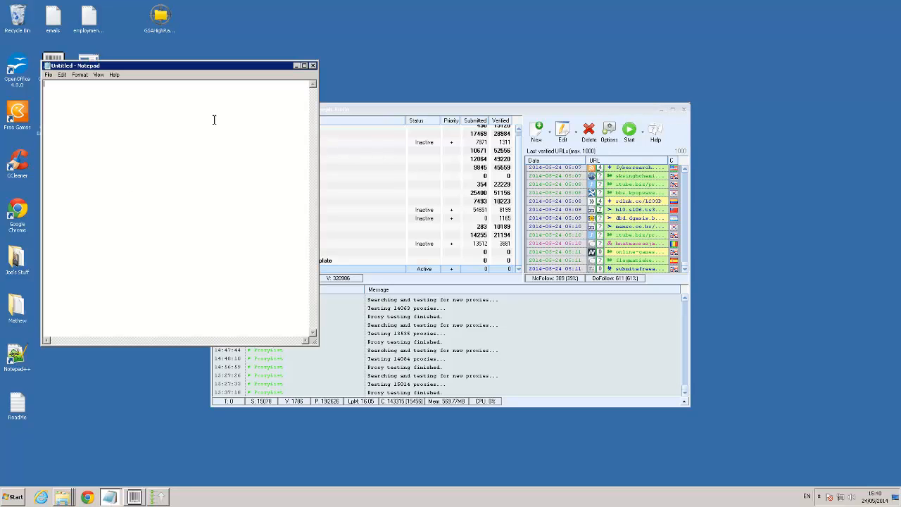
click(295, 66)
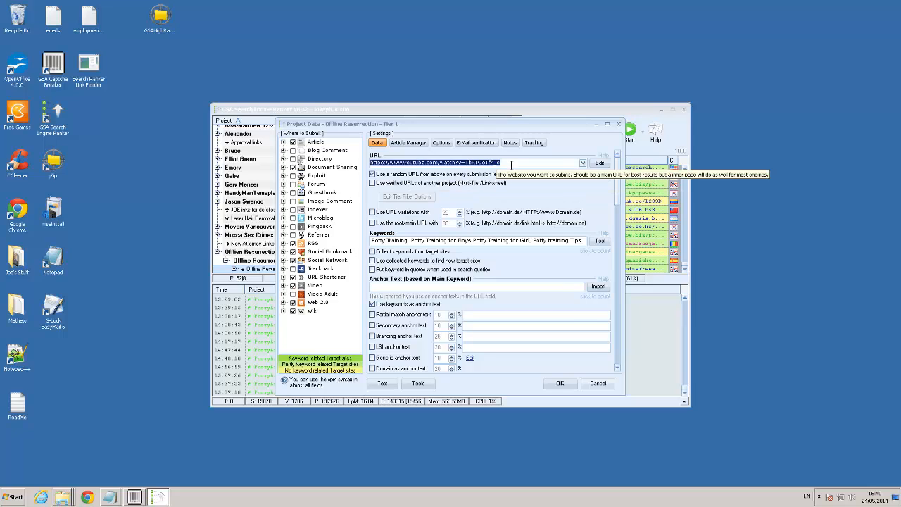
click(415, 384)
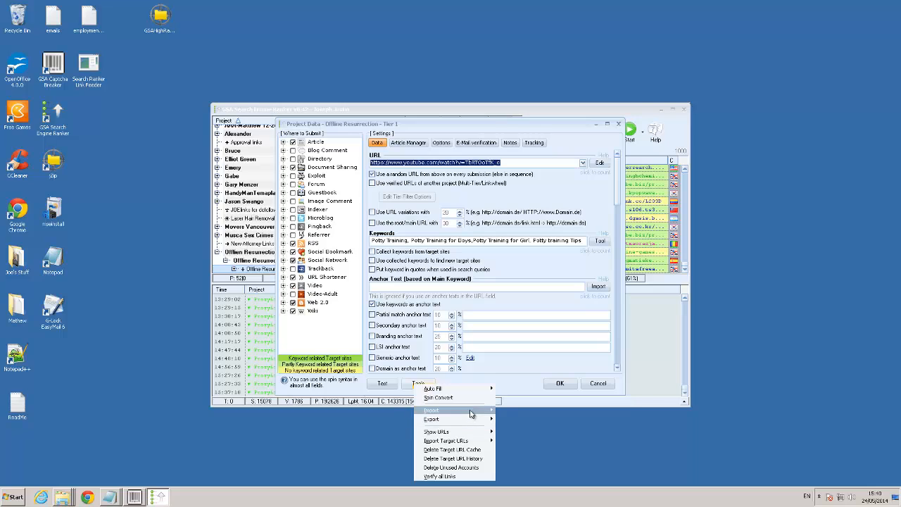
mouse_move(471, 411)
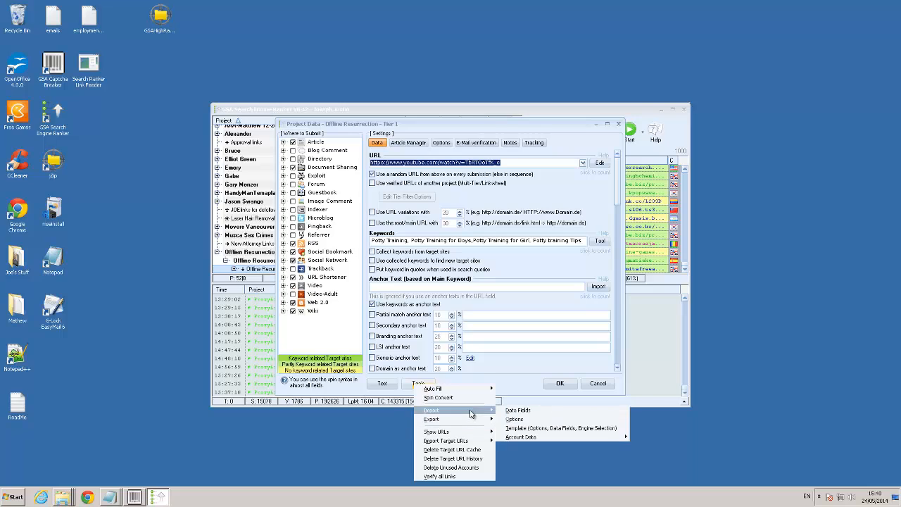
click(518, 410)
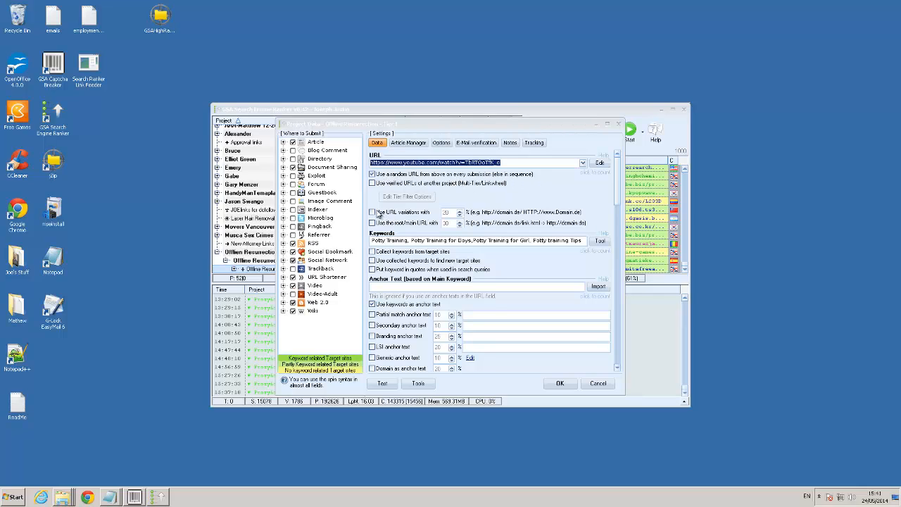
Copy only the YouTube video ID from the end of the Tier 1 project's URL
click(617, 367)
click(617, 369)
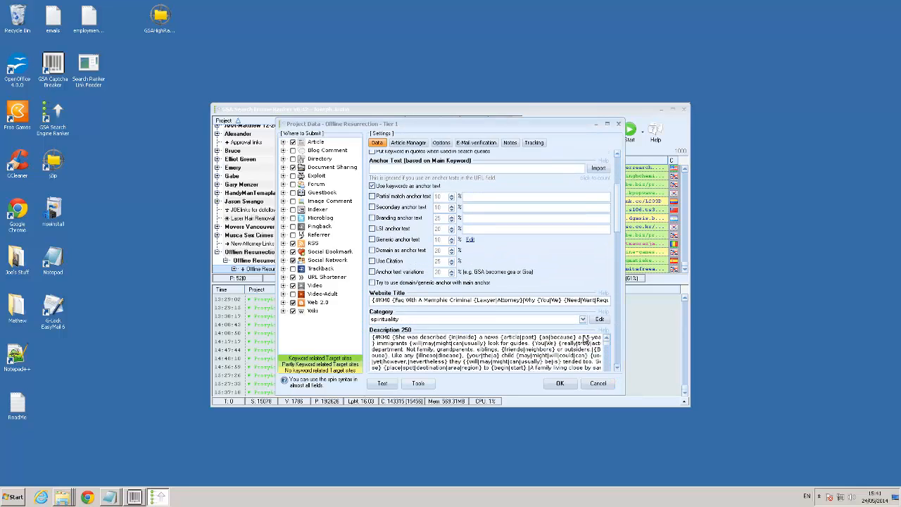
drag(617, 218, 618, 159)
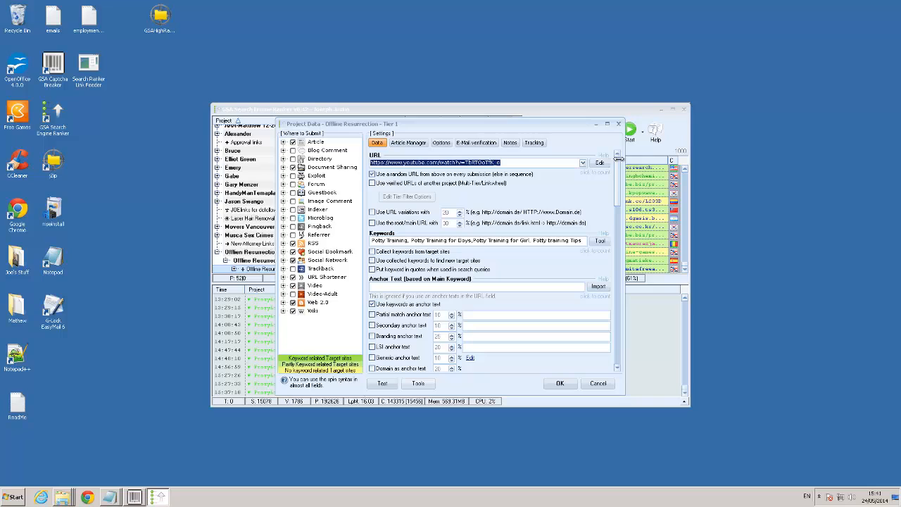
click(501, 164)
double_click(495, 163)
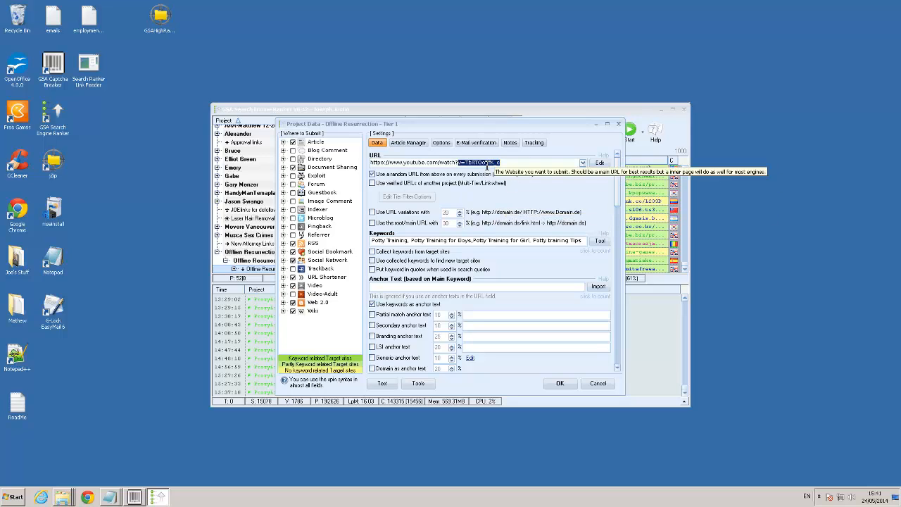
click(512, 163)
drag(502, 162, 477, 163)
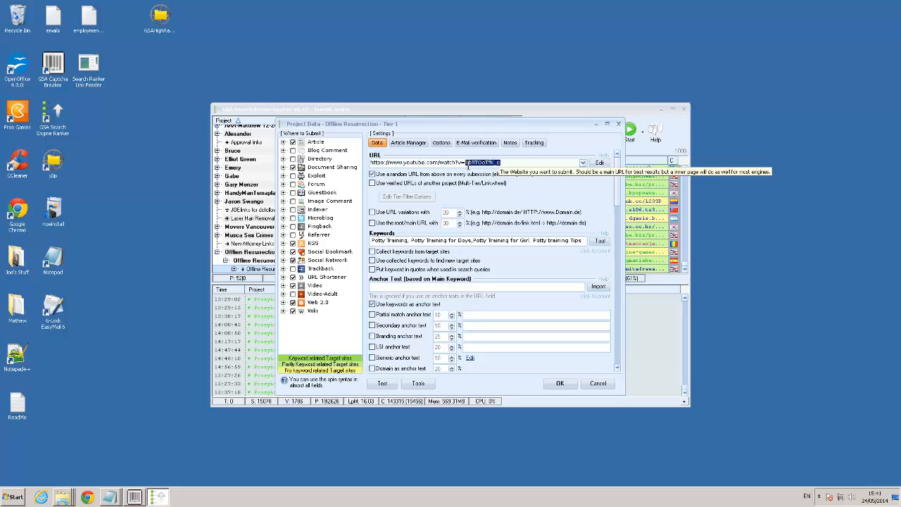
right_click(468, 166)
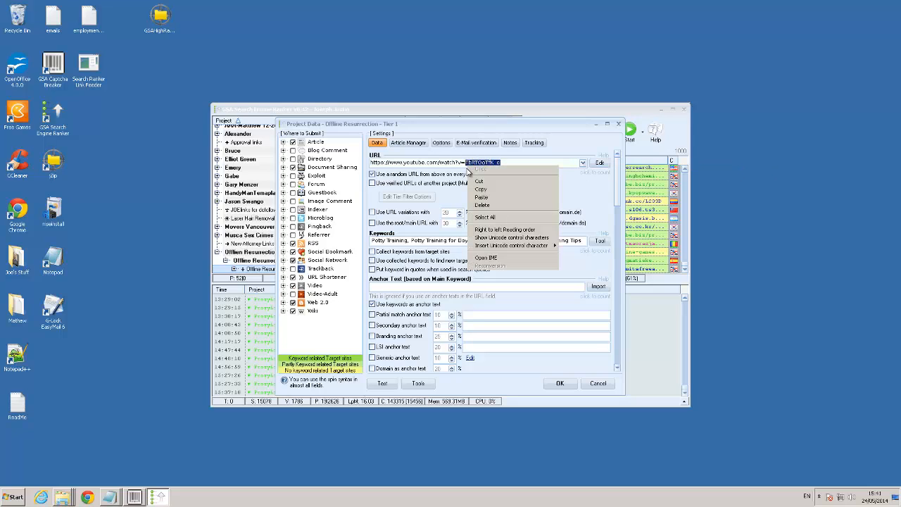
click(481, 189)
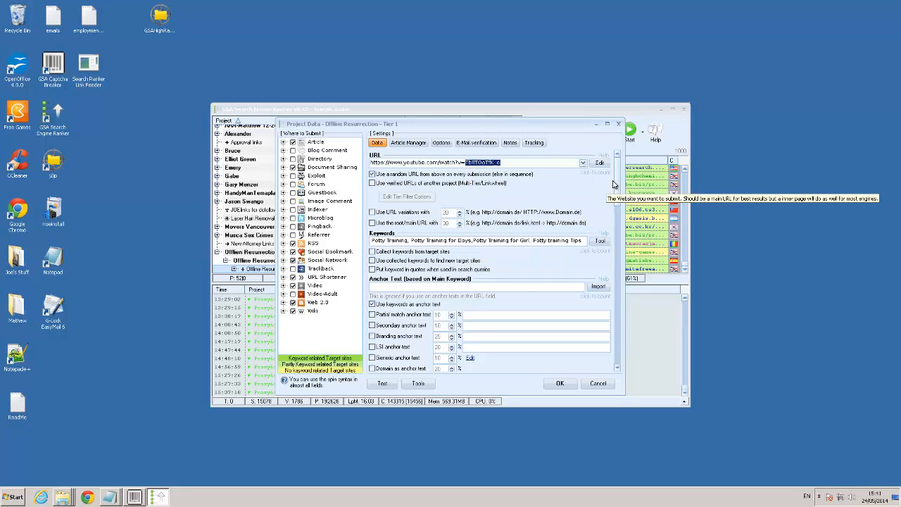
Review the Tier 1 data fields, from the URL and keywords through the descriptions to the YouTubeID and Document fields
drag(617, 183, 635, 371)
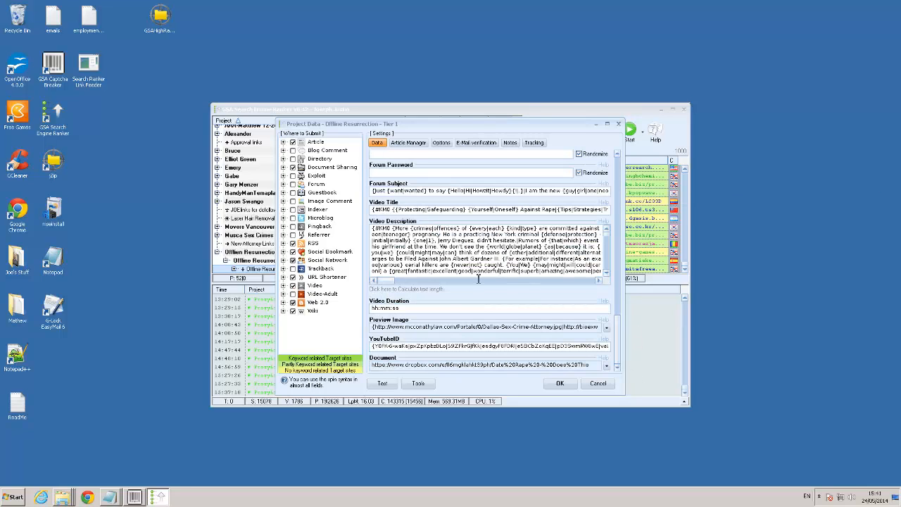
scroll(463, 289, up, 10)
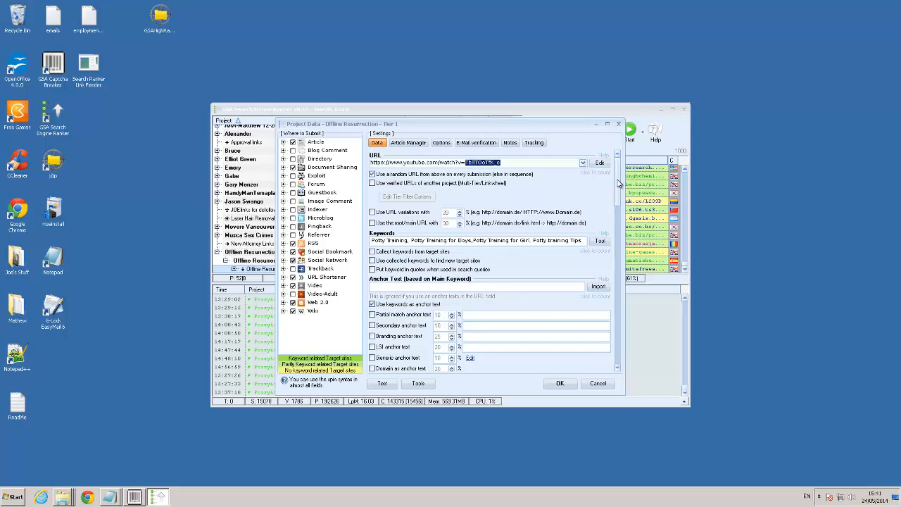
drag(618, 184, 619, 349)
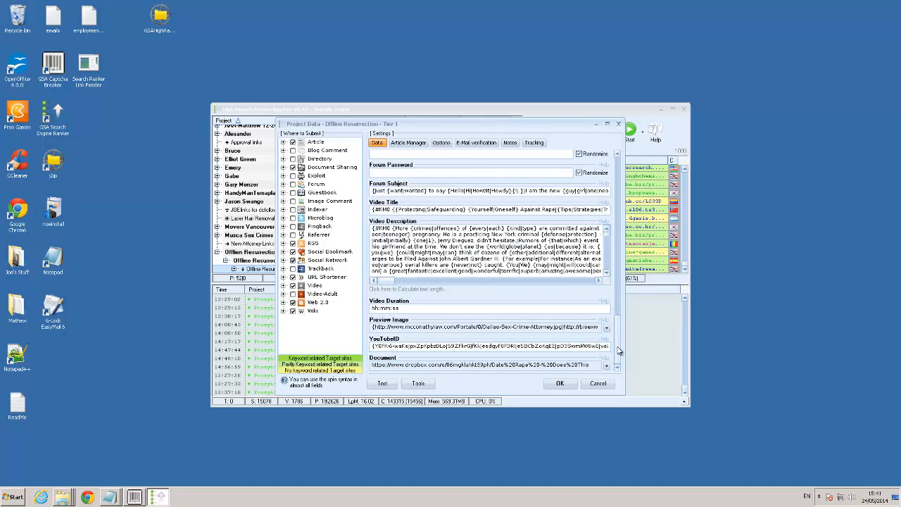
click(618, 154)
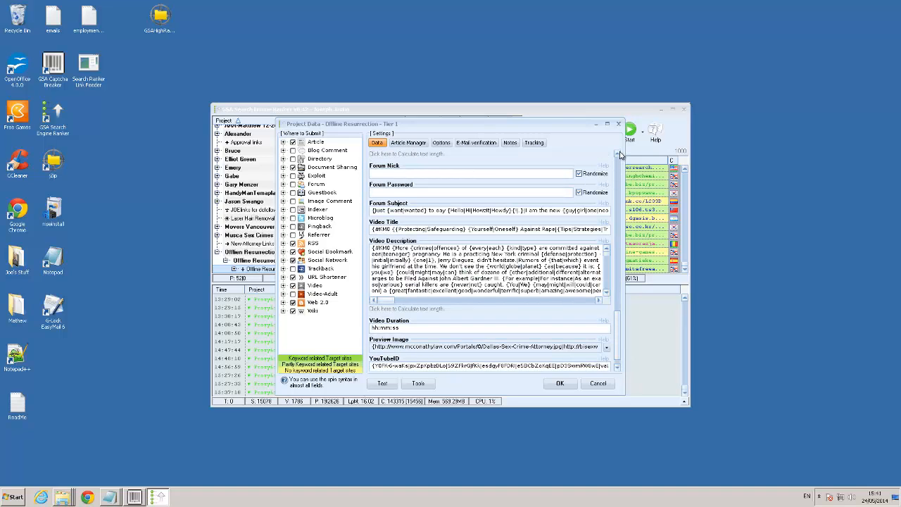
scroll(620, 154, up, 6)
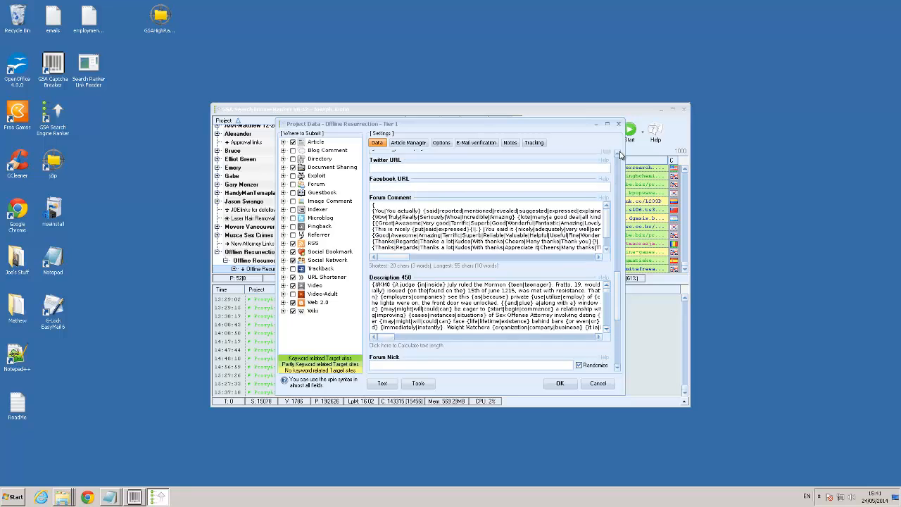
scroll(620, 155, up, 8)
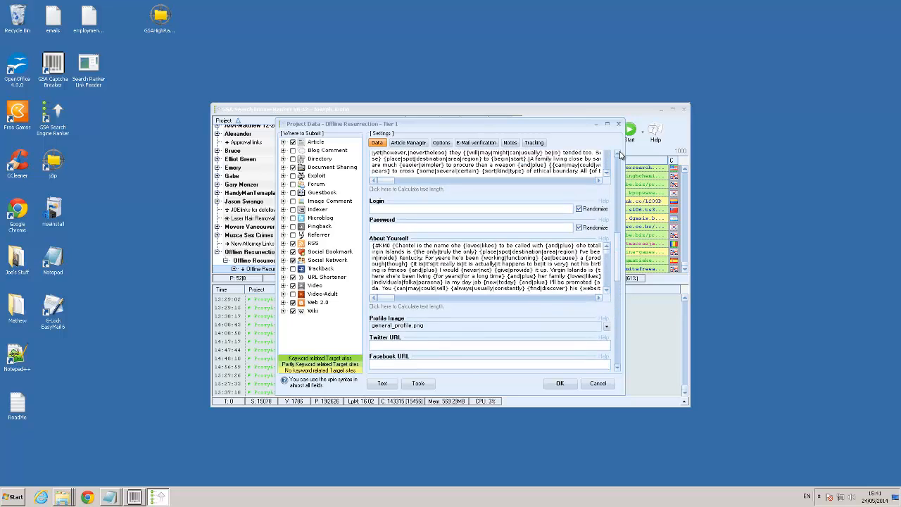
scroll(620, 155, up, 5)
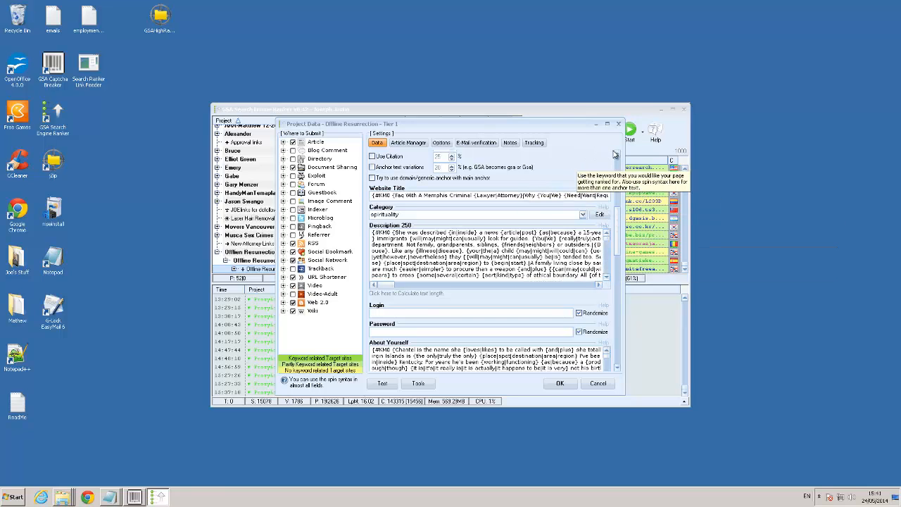
scroll(617, 154, up, 5)
scroll(617, 153, up, 4)
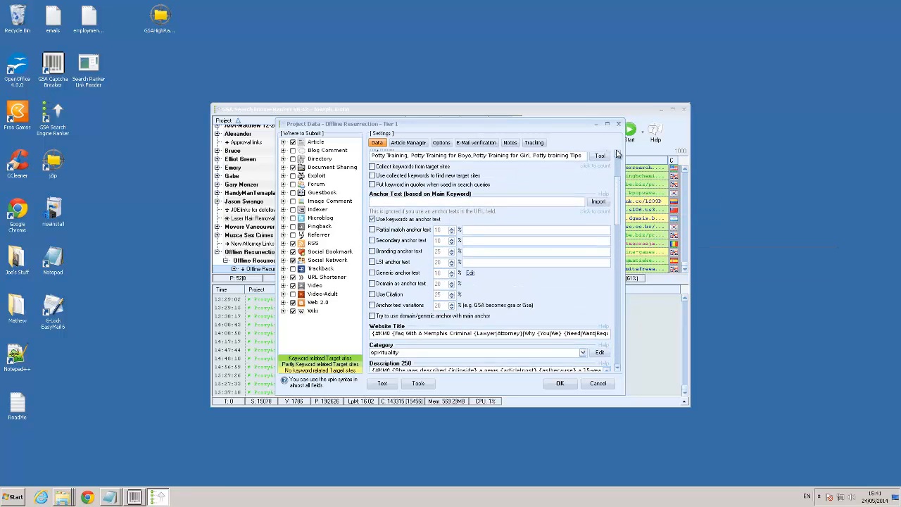
Replace the Tier 1 project's YouTubeID with the copied video ID and enable Blog Comment as a submission target
drag(620, 348, 621, 376)
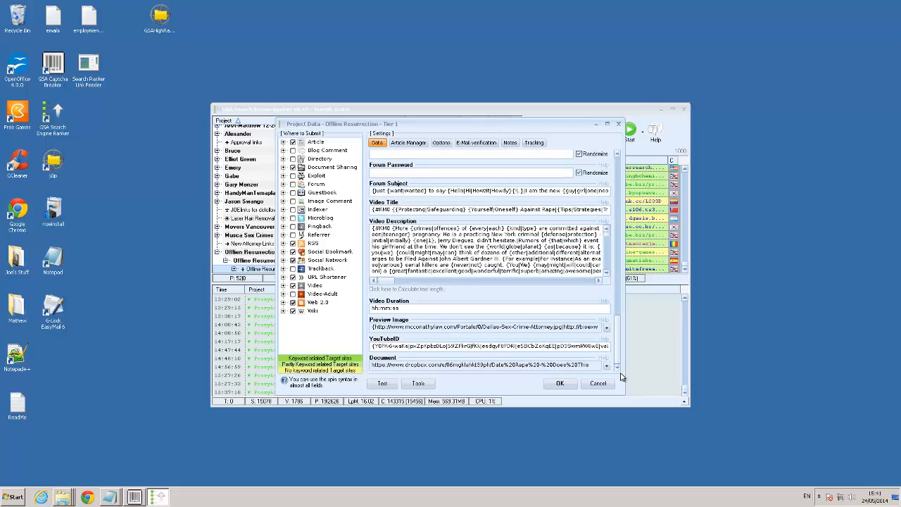
right_click(480, 348)
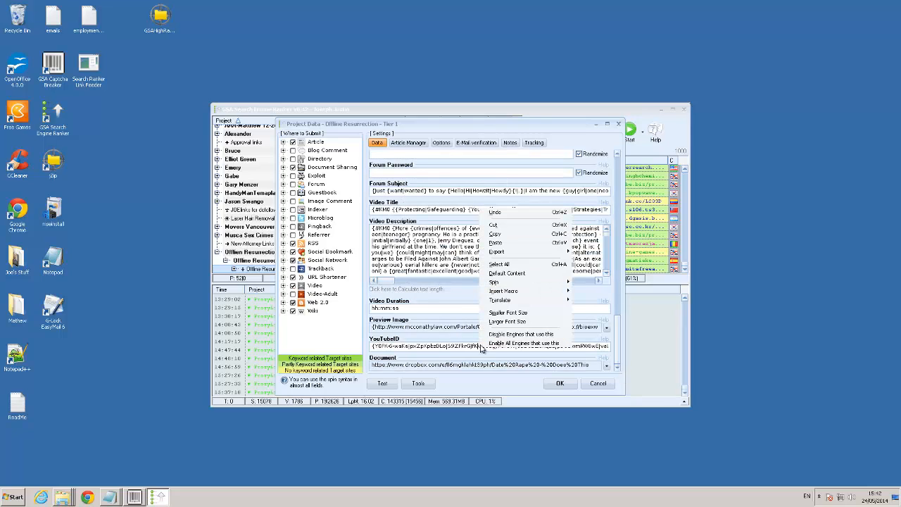
click(498, 263)
key(ctrl+v)
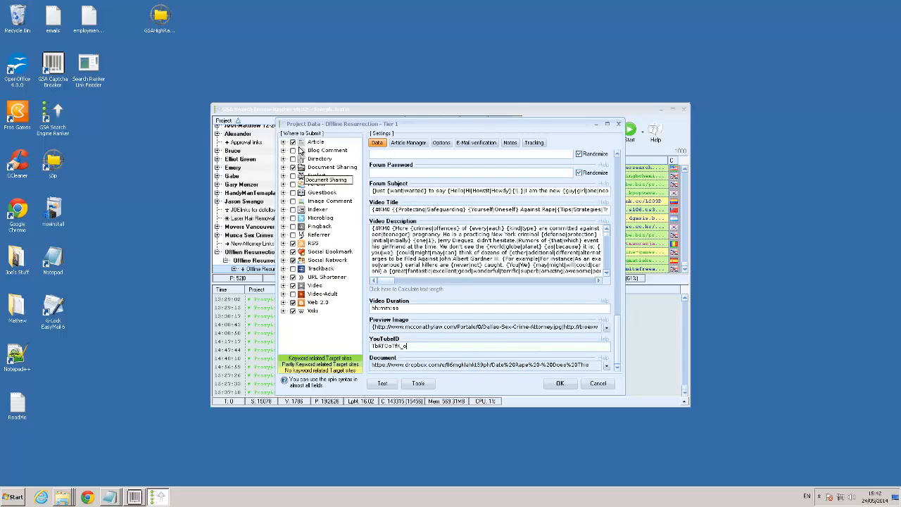
click(293, 151)
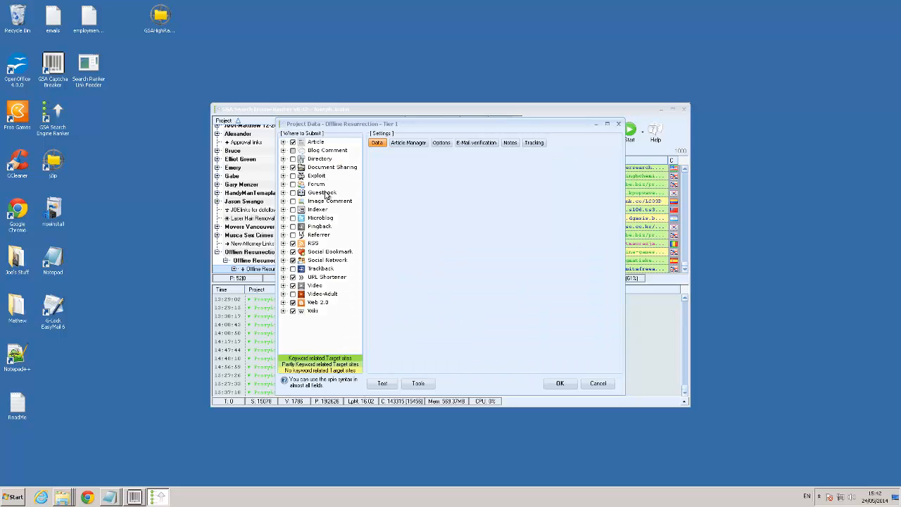
click(292, 150)
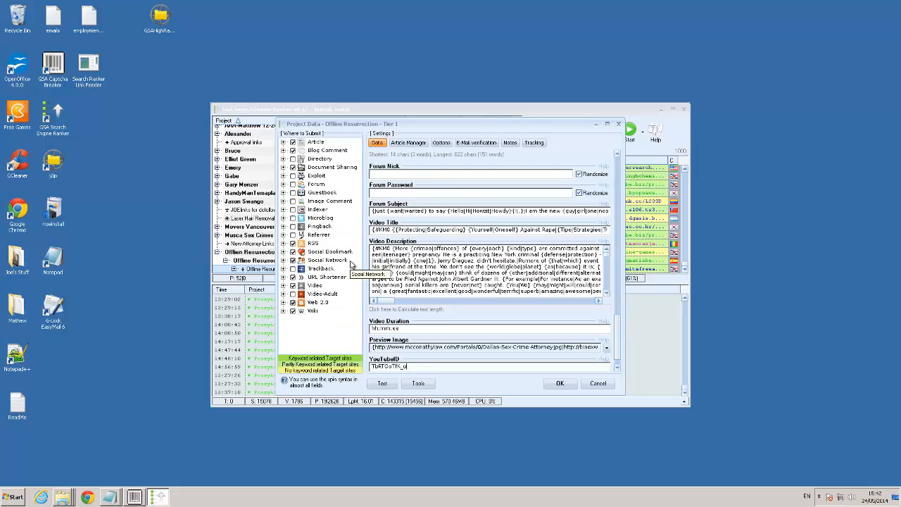
Set the Tier 1 project to pause after 1500 verifications reached in a day
click(441, 143)
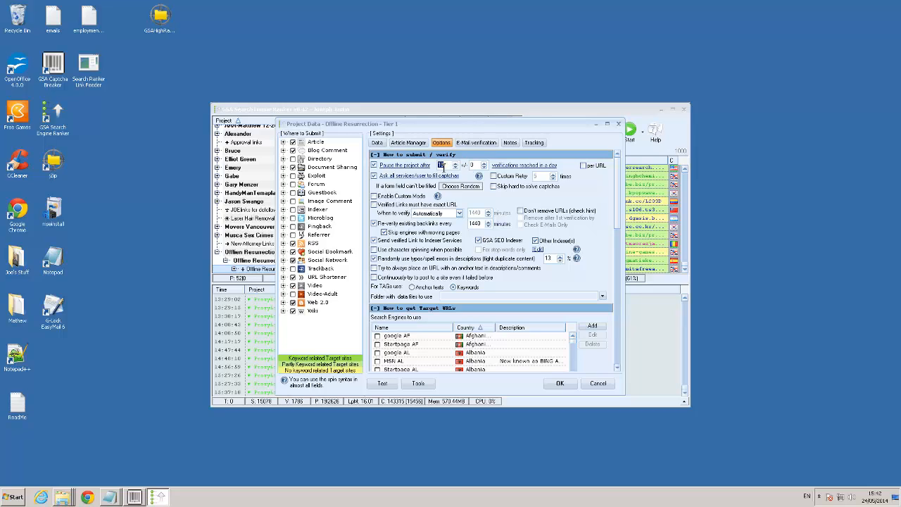
drag(444, 165, 432, 164)
text(1500)
Turn off backlink re-verification and GSA SEO Indexer; enable exact-URL verification, anchor-text URLs in descriptions, and continued posting to sites that failed before
click(375, 224)
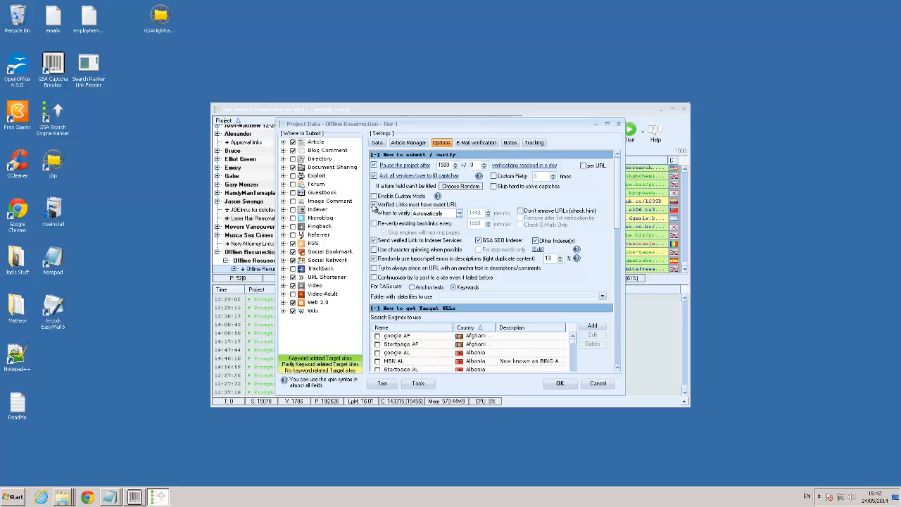
click(373, 204)
mouse_move(398, 212)
click(375, 270)
Turn off the Tier 1 URL filters that skip sites by outgoing link count and by low PR
scroll(616, 370, down, 5)
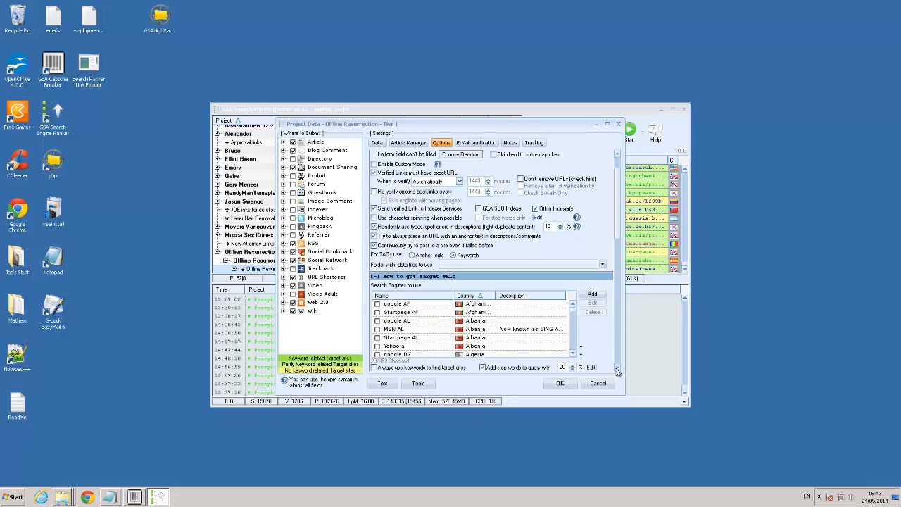
scroll(617, 371, down, 3)
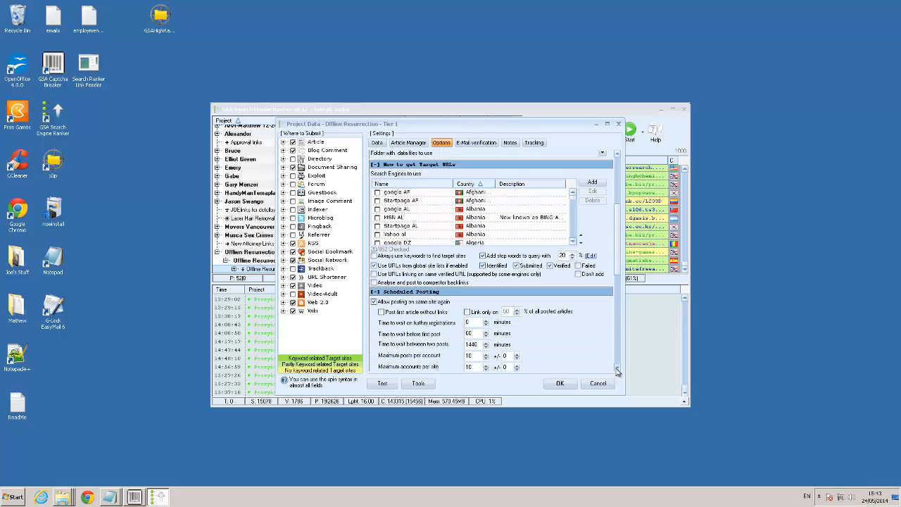
scroll(617, 371, down, 1)
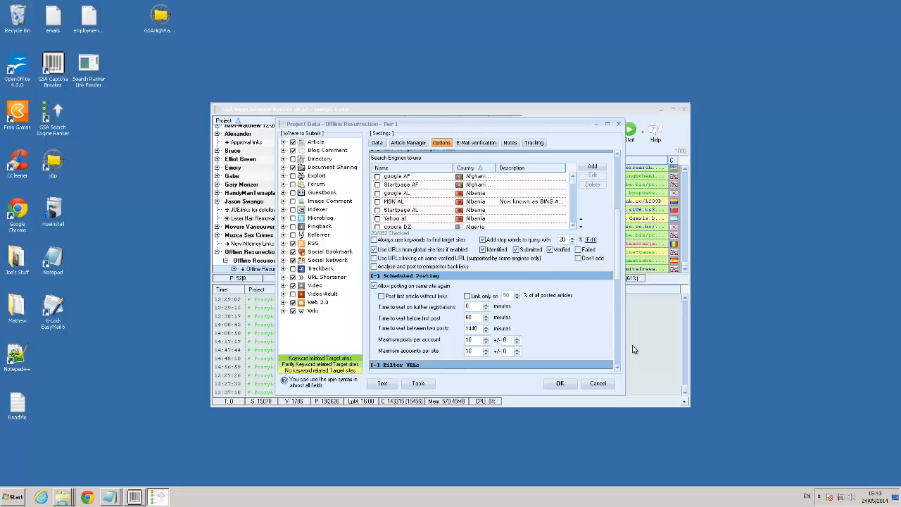
click(618, 367)
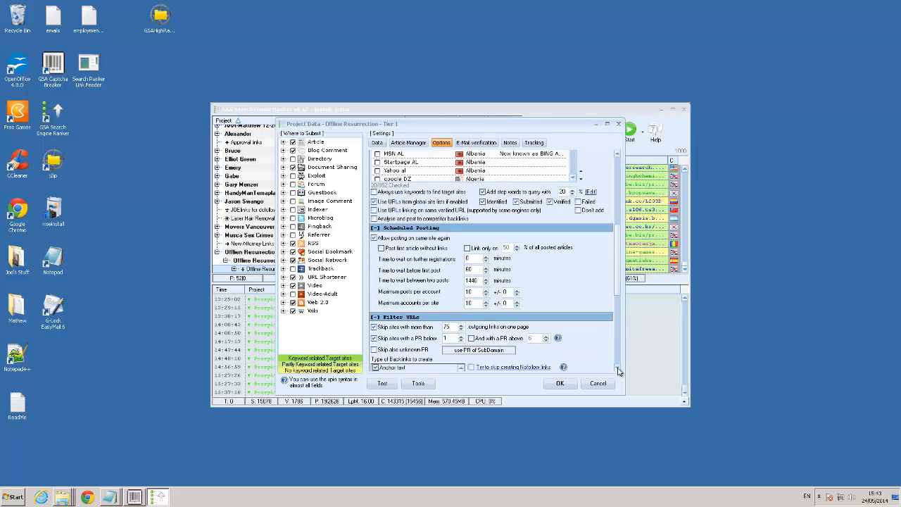
click(617, 367)
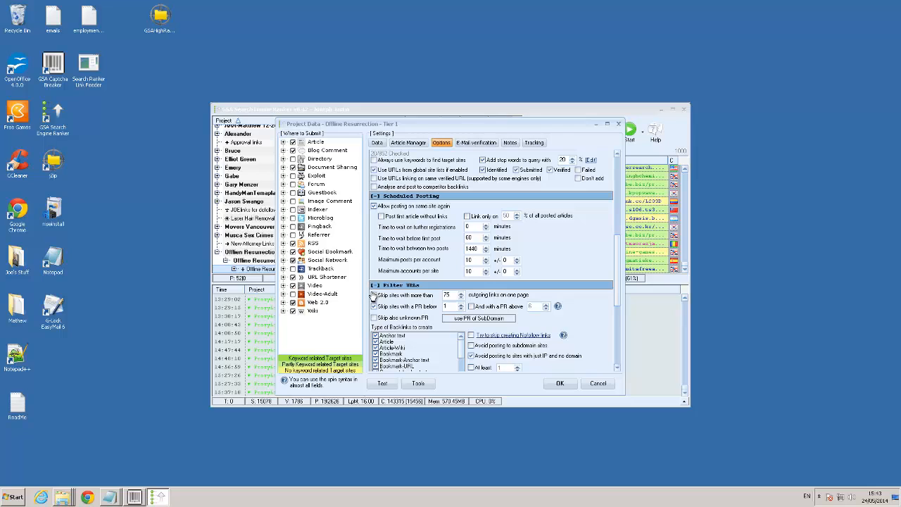
click(374, 296)
click(374, 306)
Enable "Try to skip creating Nofollow links" despite the recommendation against it, and save the Tier 1 project
click(617, 367)
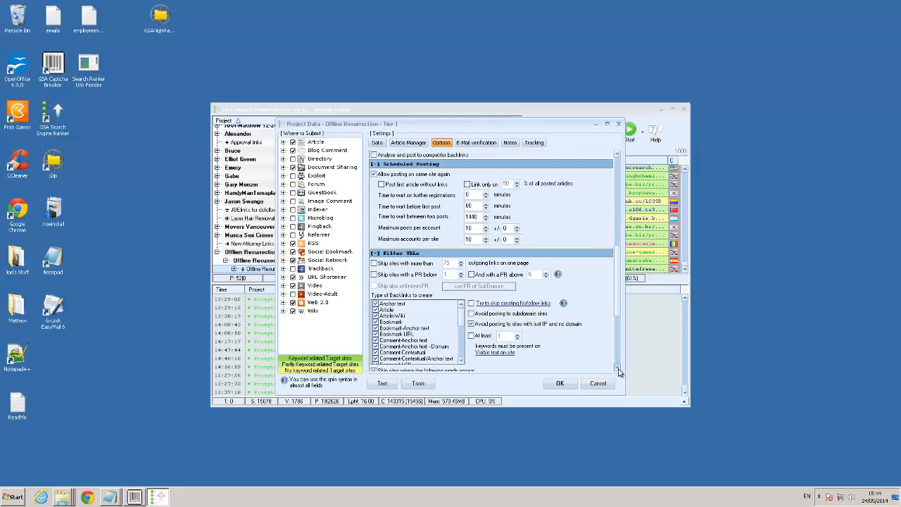
drag(619, 371, 619, 371)
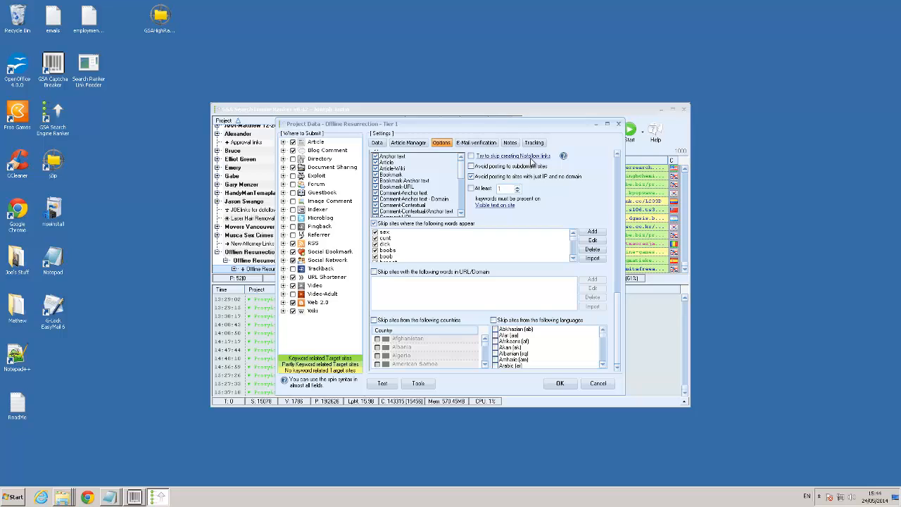
click(470, 157)
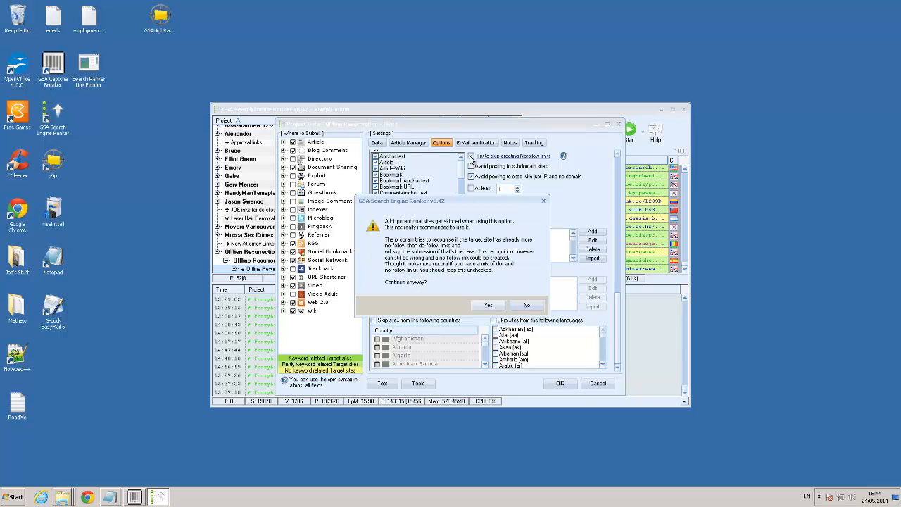
click(488, 305)
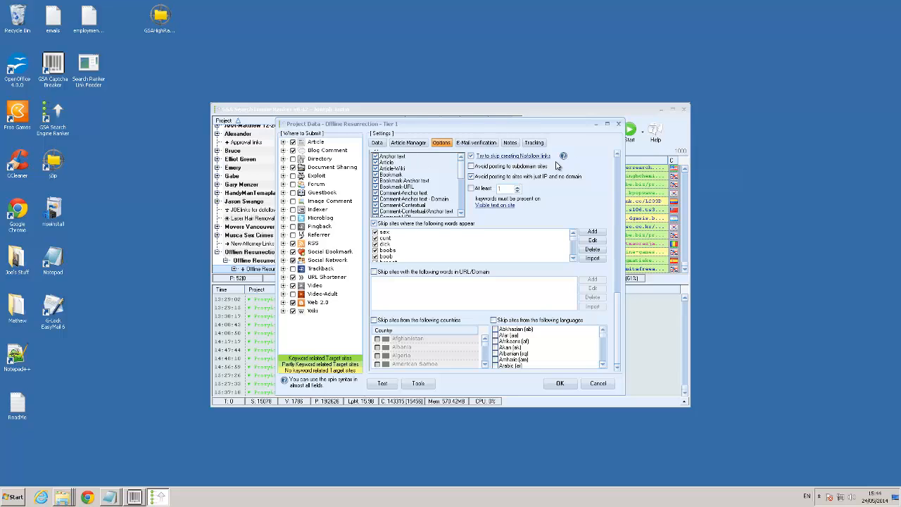
click(553, 386)
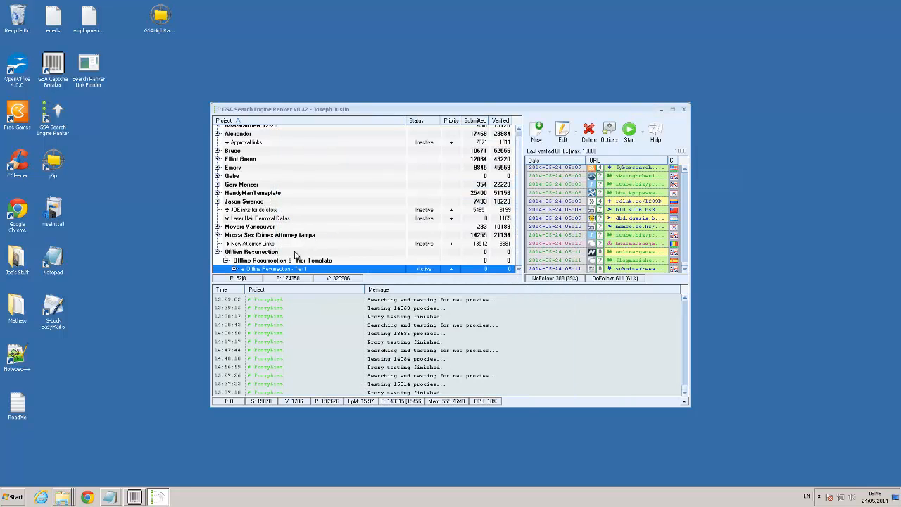
Open the project data of Offline Resurrection - Tier 2 and turn off URL variations and generic anchor text
click(232, 269)
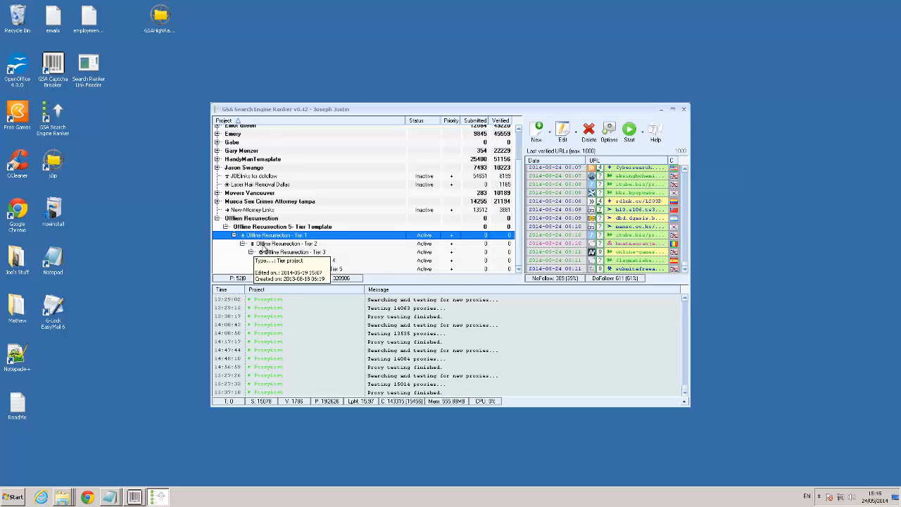
click(261, 244)
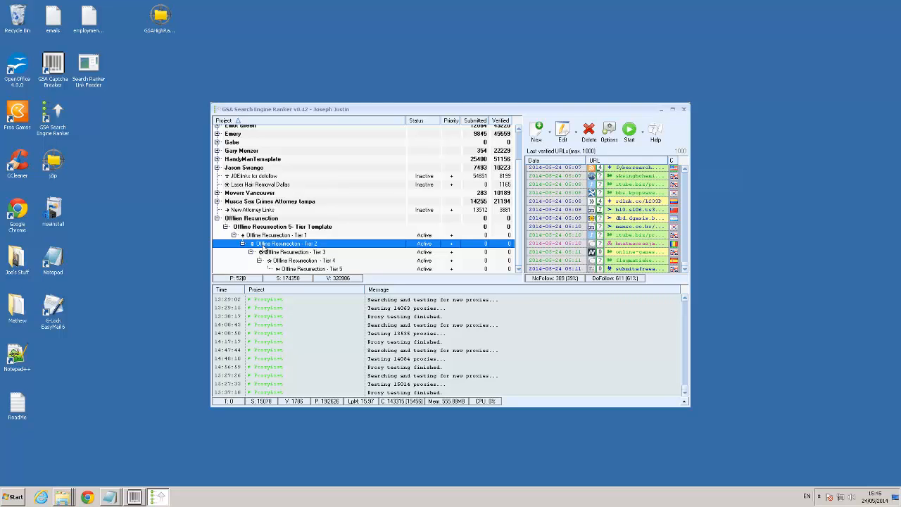
double_click(261, 247)
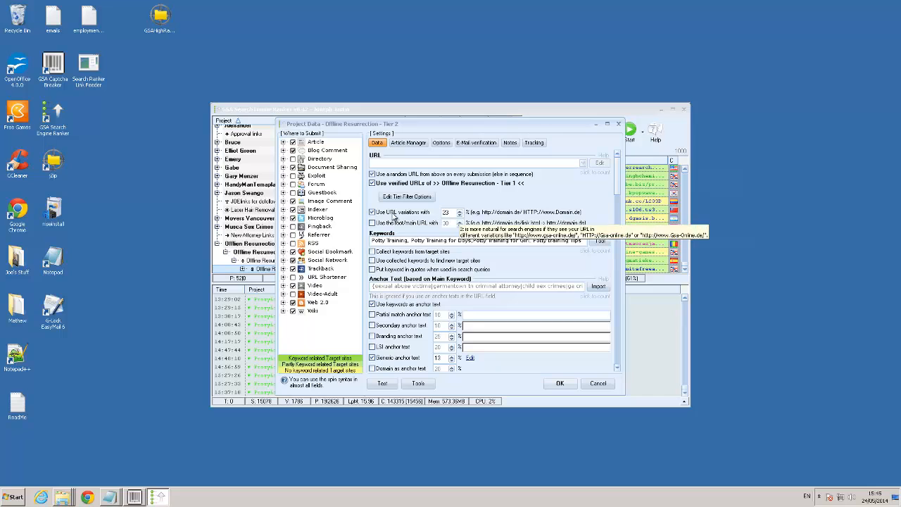
click(373, 212)
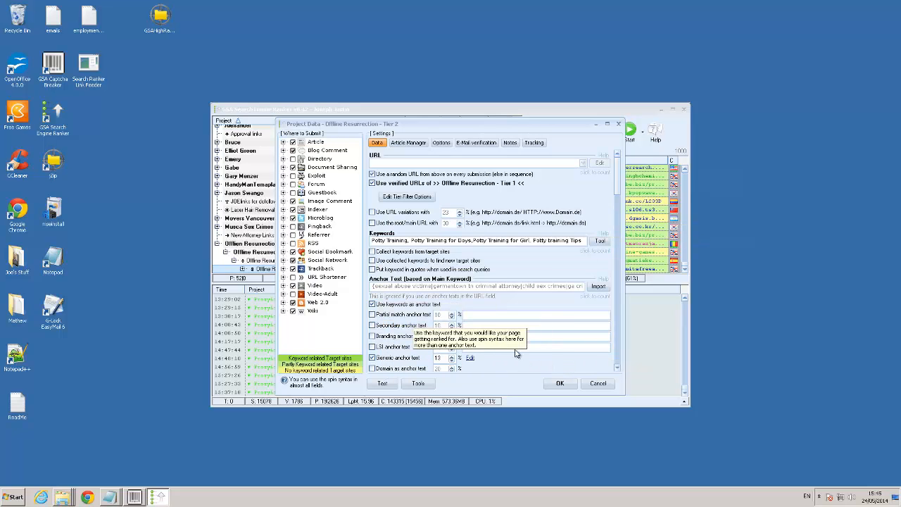
click(372, 358)
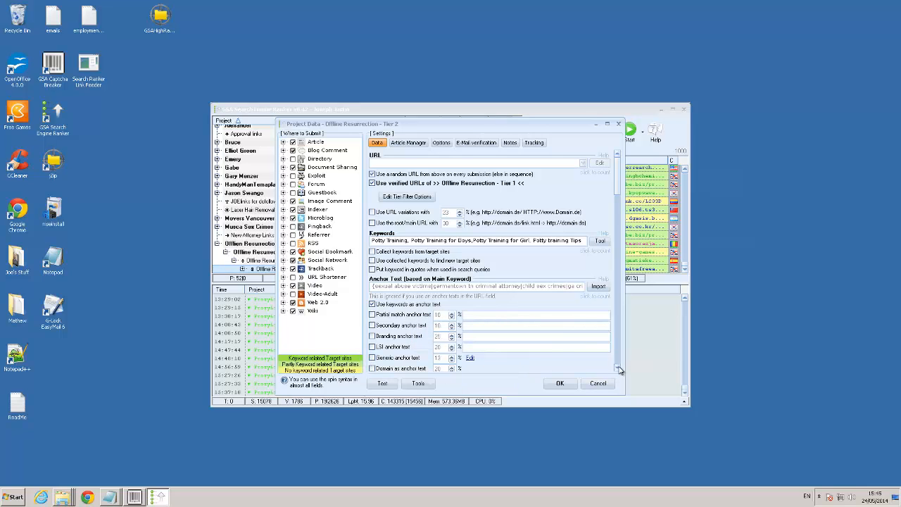
scroll(620, 368, down, 4)
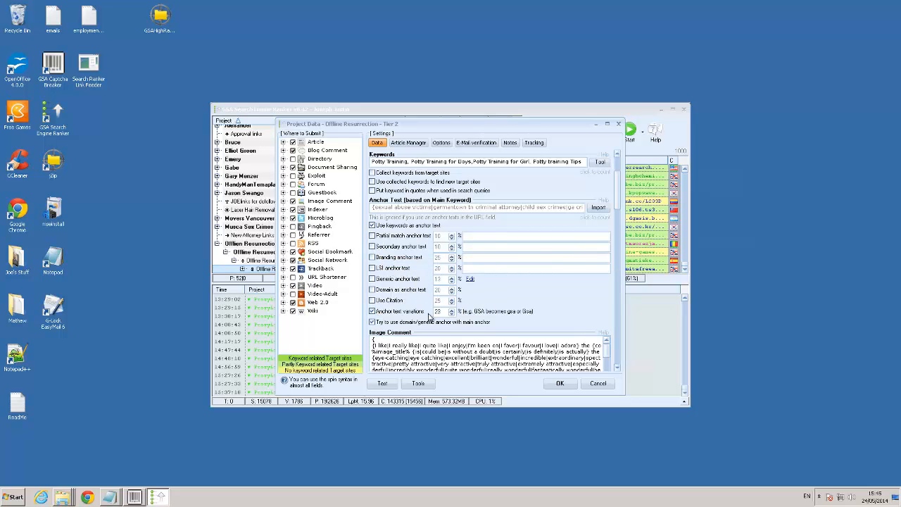
Turn URL variations back on for the Tier 2 project
click(617, 156)
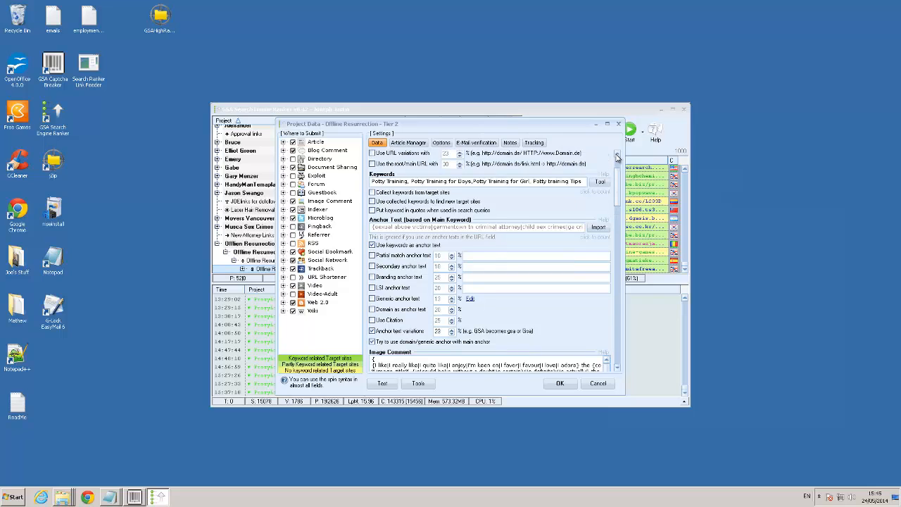
click(618, 156)
click(617, 156)
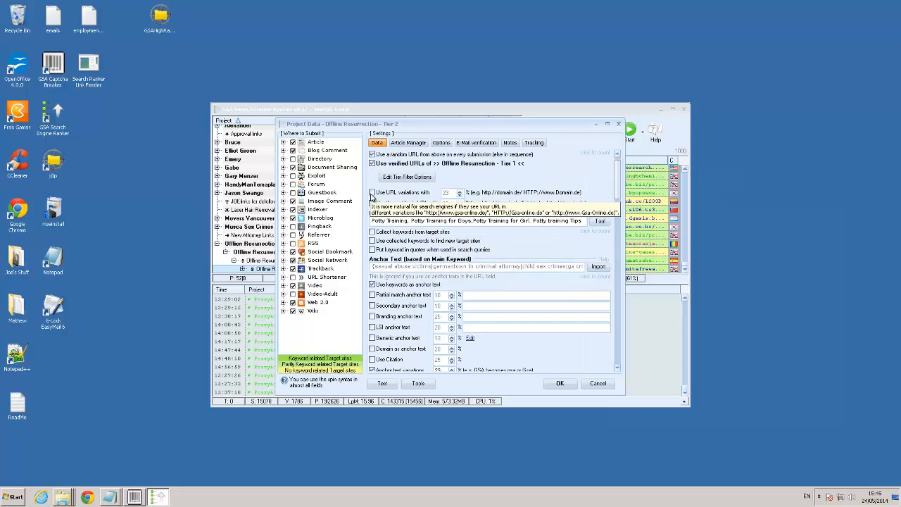
click(372, 193)
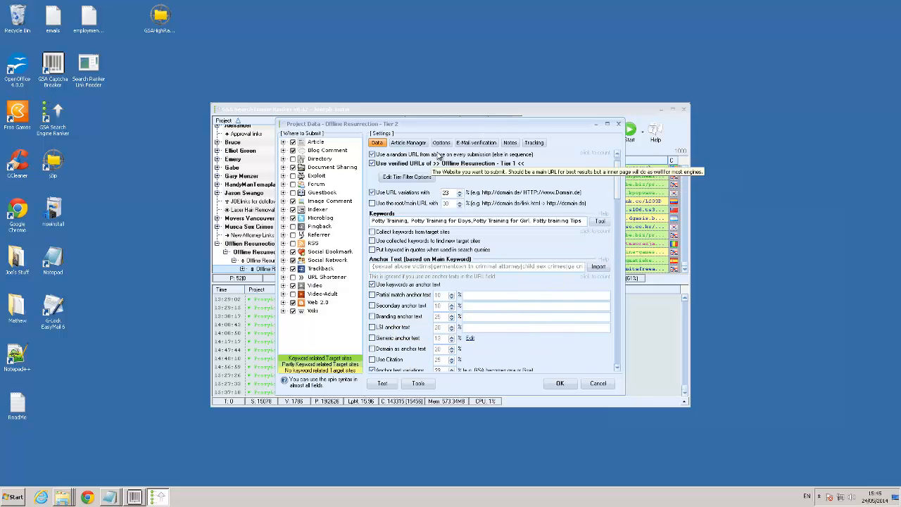
Set the Tier 2 project to pause after 2000 verifications reached in a day and save it
click(441, 143)
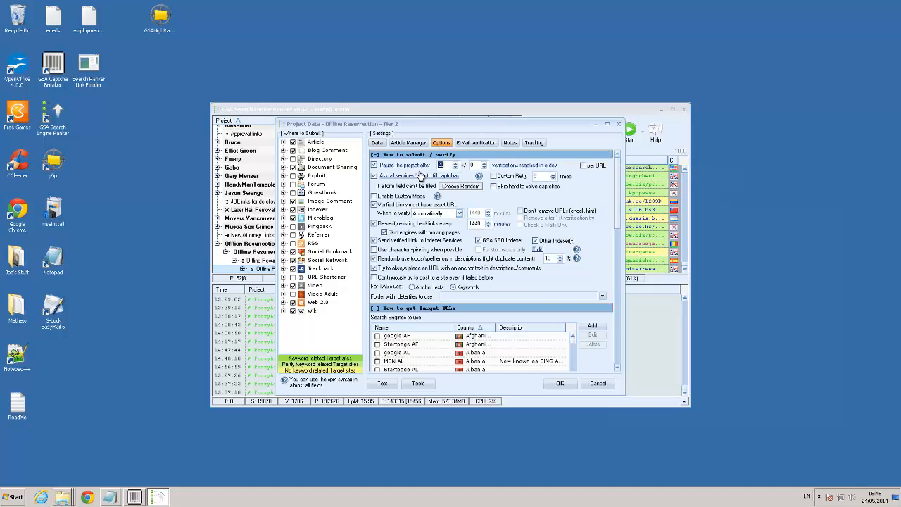
click(446, 165)
text(00)
click(560, 381)
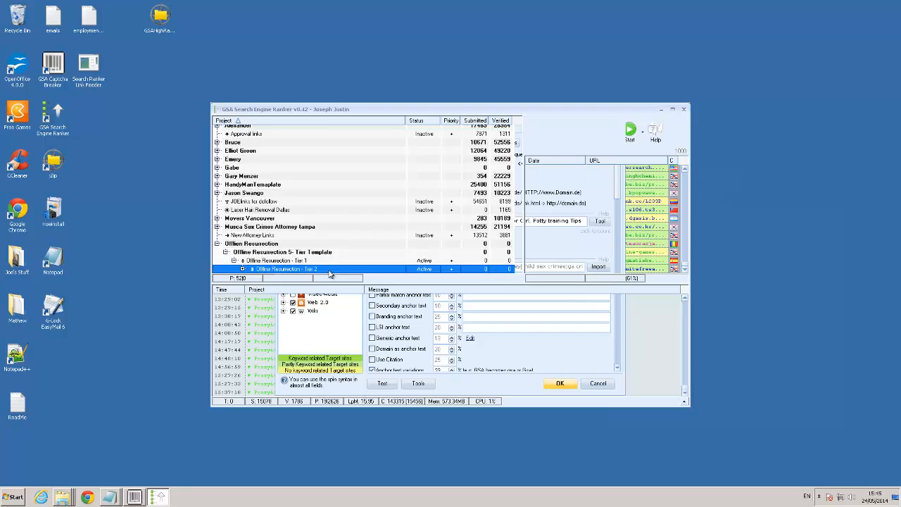
Open Offline Resurrection - Tier 3, set it to pause after 3000 verifications reached in a day, and save it
click(242, 269)
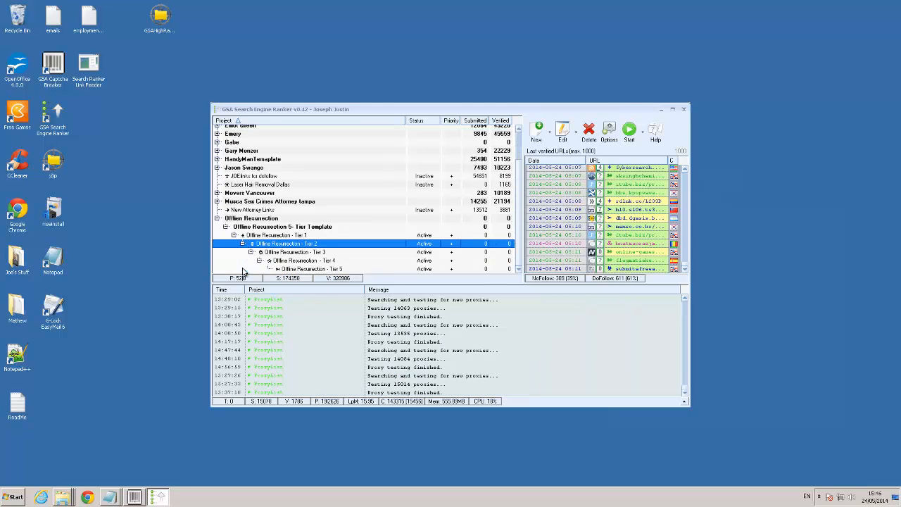
click(290, 252)
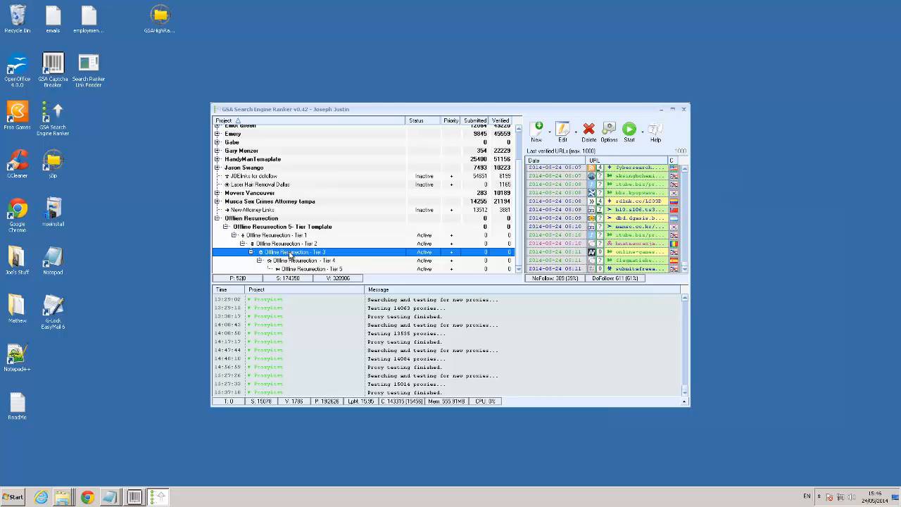
double_click(290, 255)
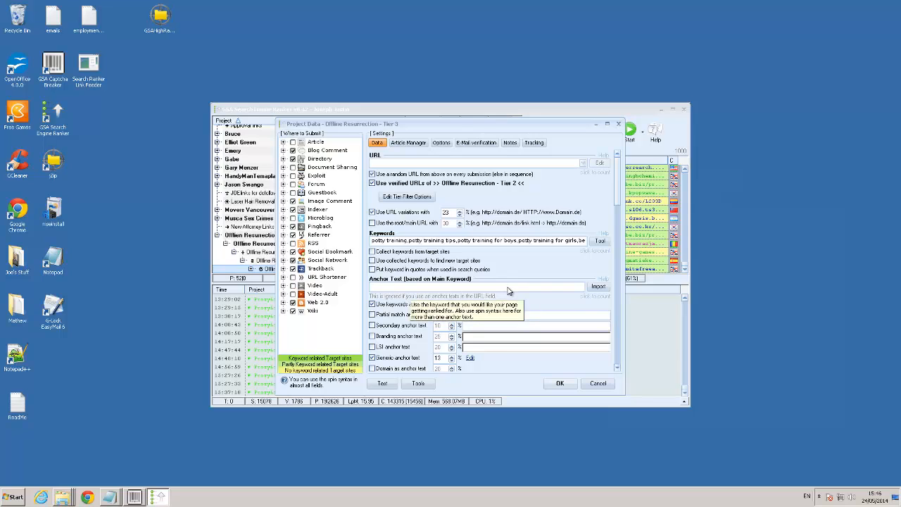
click(447, 143)
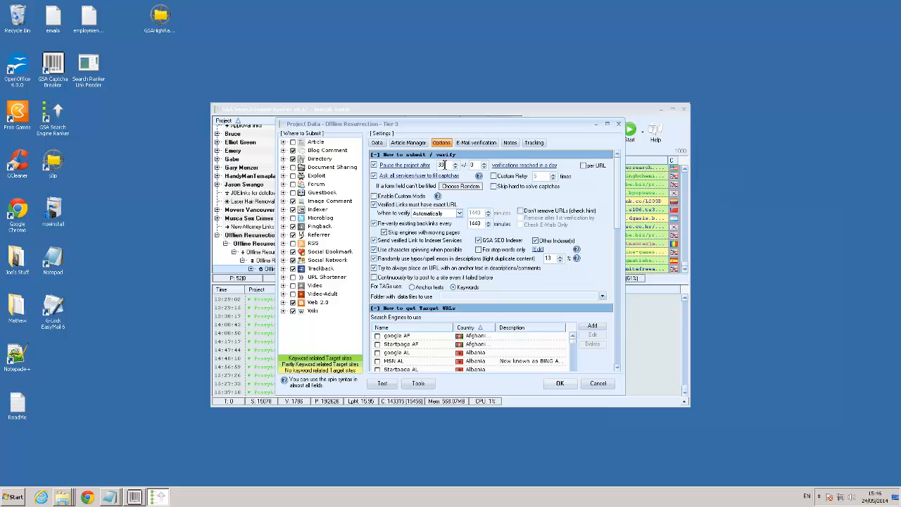
text(3000)
click(559, 383)
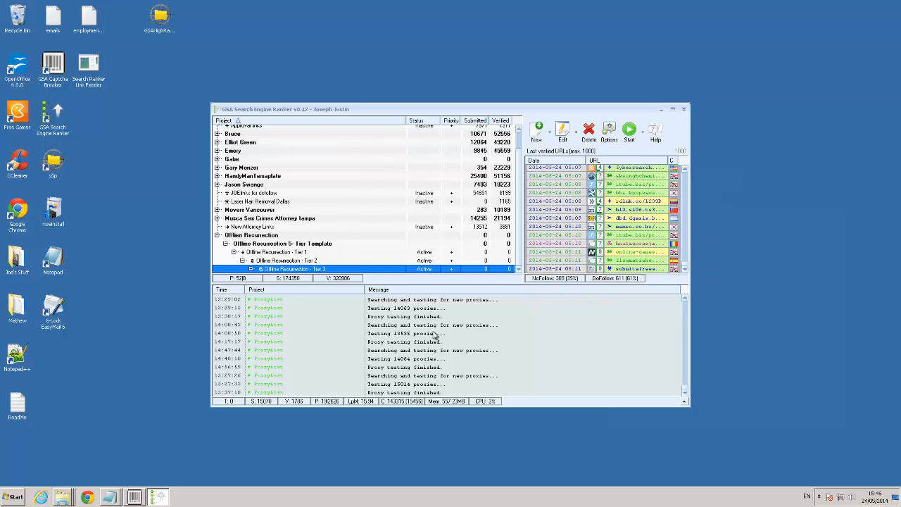
Raise the priority of the Offline Resurrection - Tier 1 project in the project list
click(451, 253)
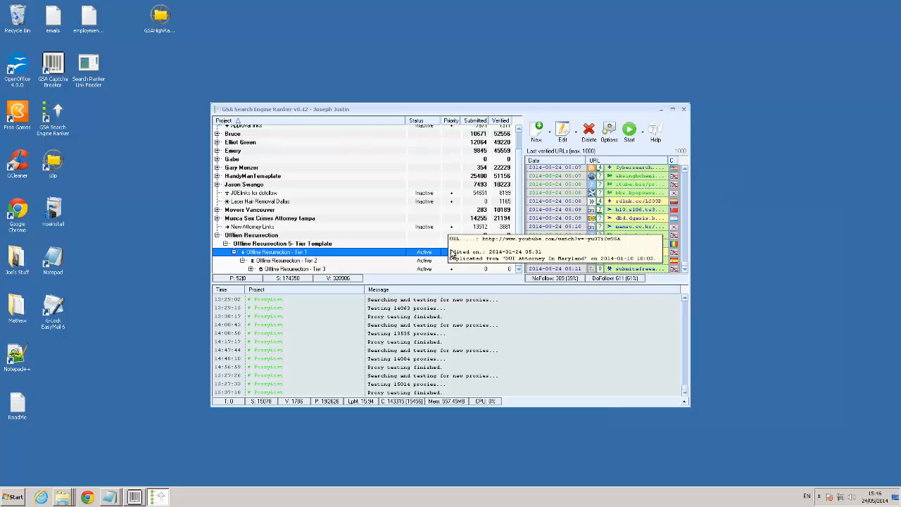
click(451, 252)
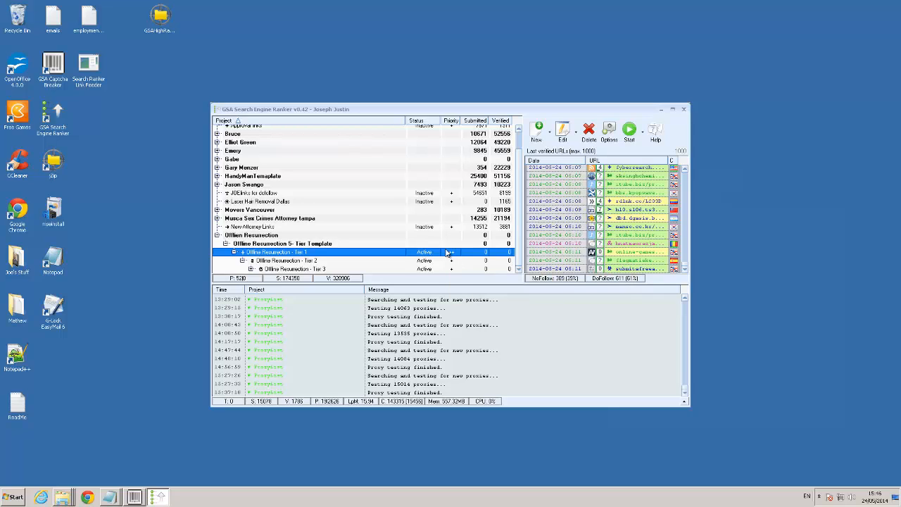
Expand the tier tree below Tier 3 and lower the priority of the Offline Resurrection Tier 4 and Tier 5 projects
click(252, 269)
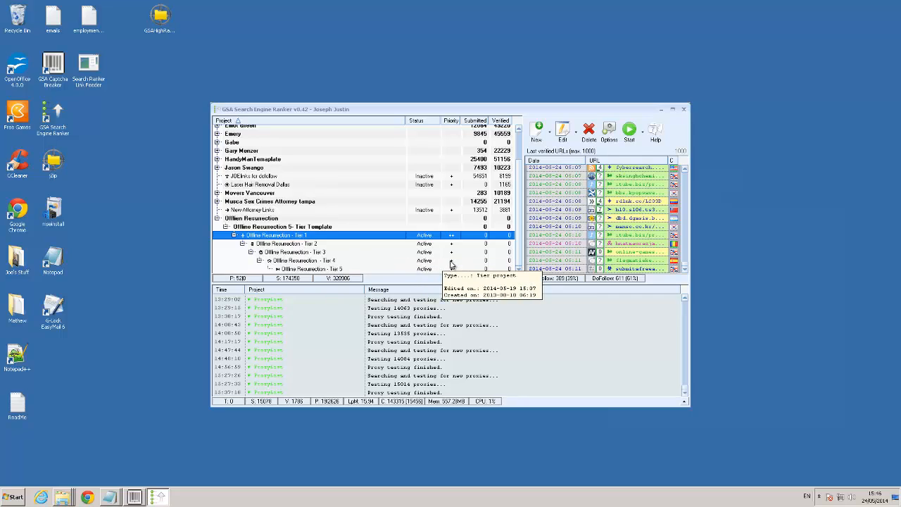
click(451, 262)
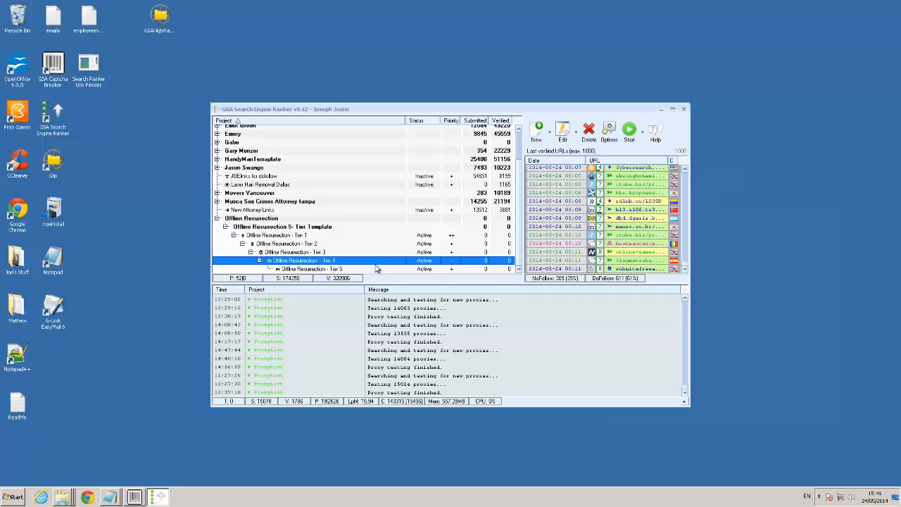
click(343, 270)
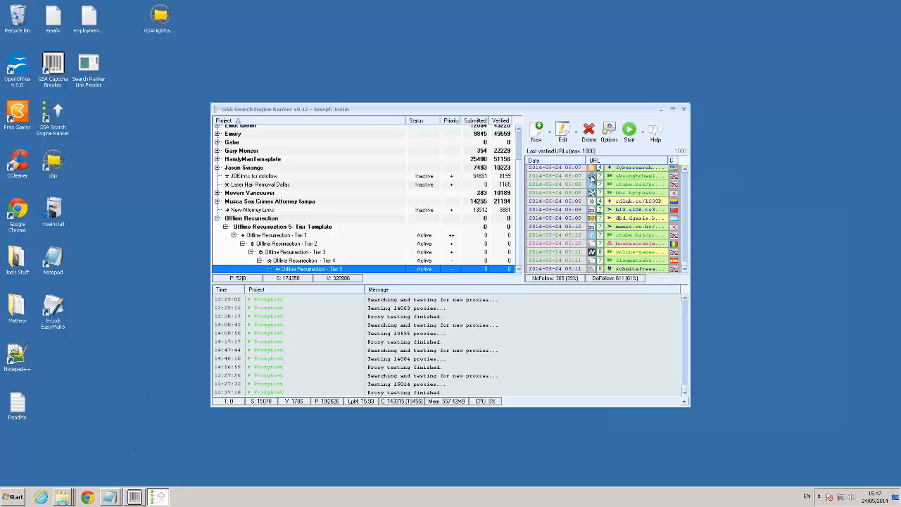
mouse_move(606, 2)
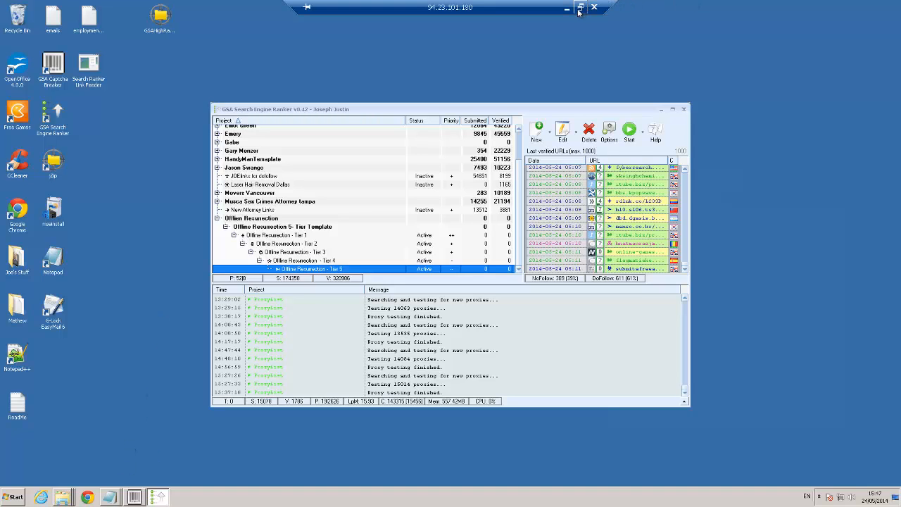
click(567, 8)
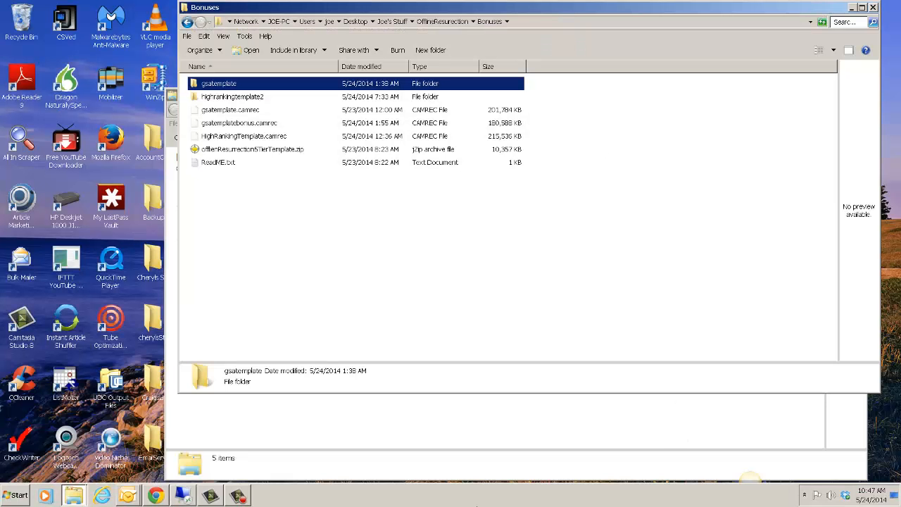
click(238, 495)
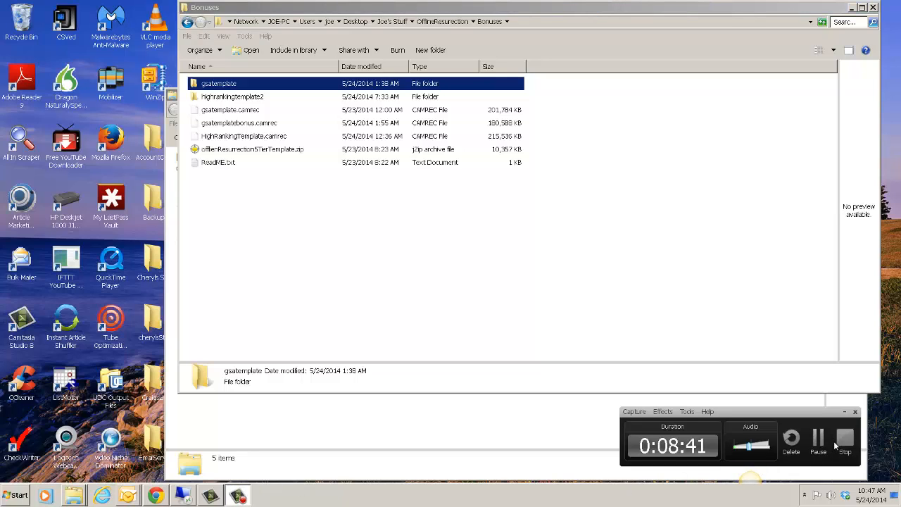